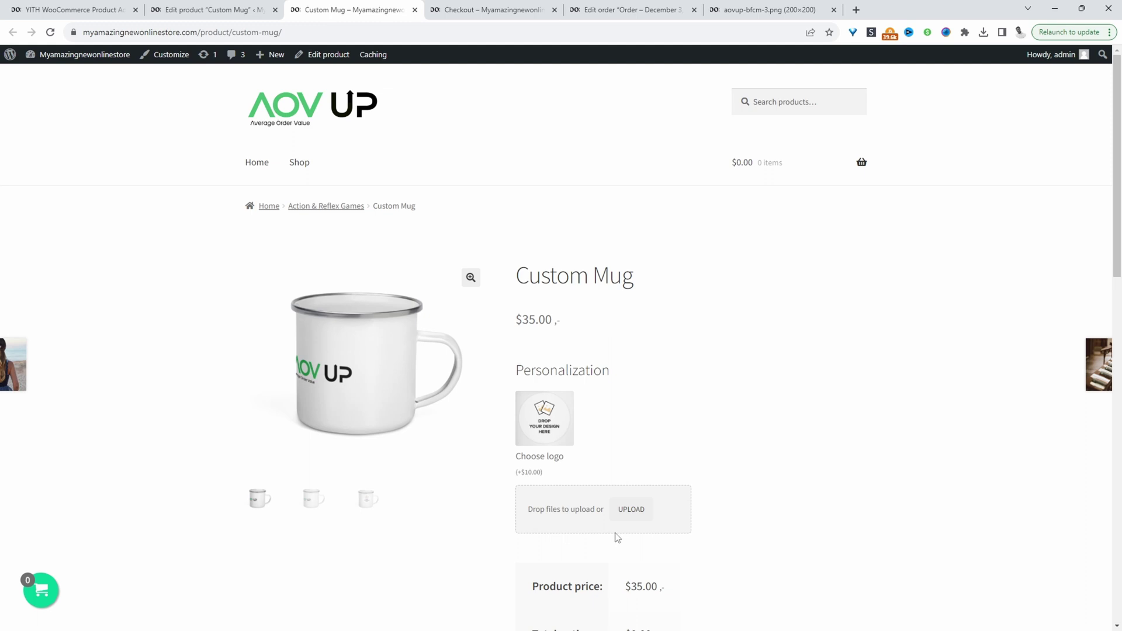
# - Upload aovup-bfcm.png as the mug's logo (+$10.00) and add it to the cart for $45.00
pyautogui.scroll(-2, 649, 441)
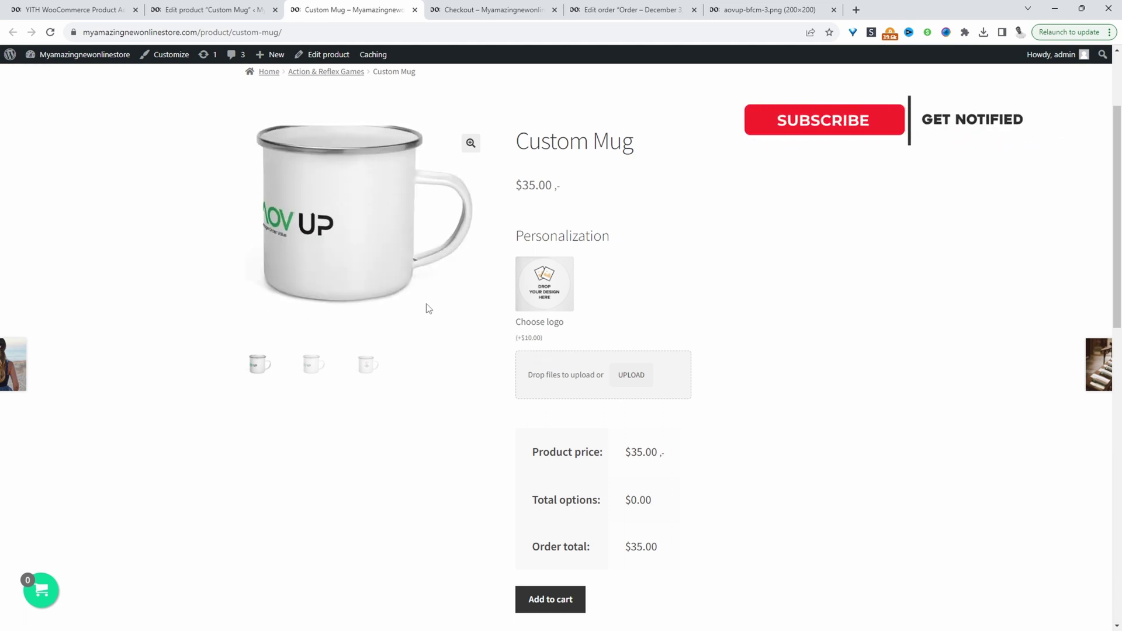
pyautogui.click(631, 376)
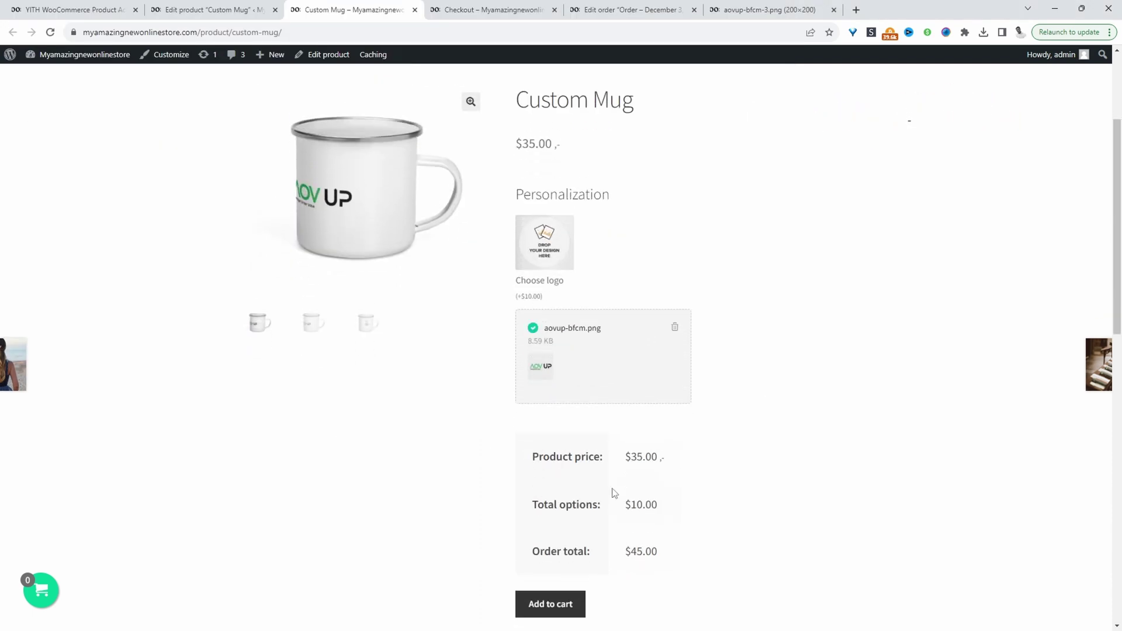
pyautogui.scroll(-2, 615, 493)
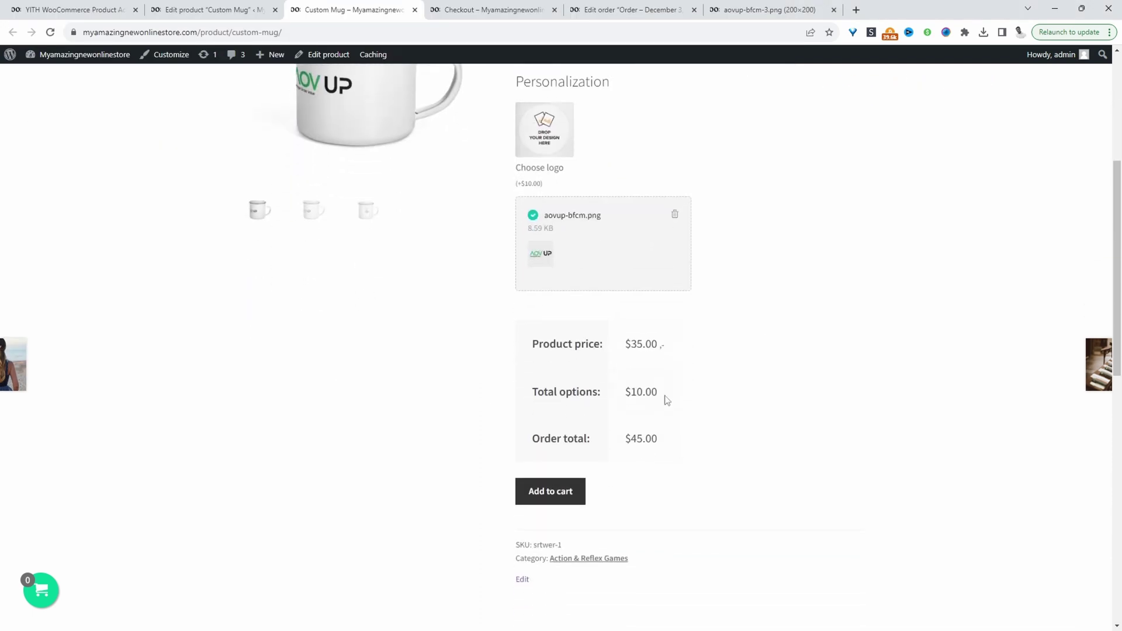
pyautogui.moveTo(664, 398); pyautogui.dragTo(626, 390)
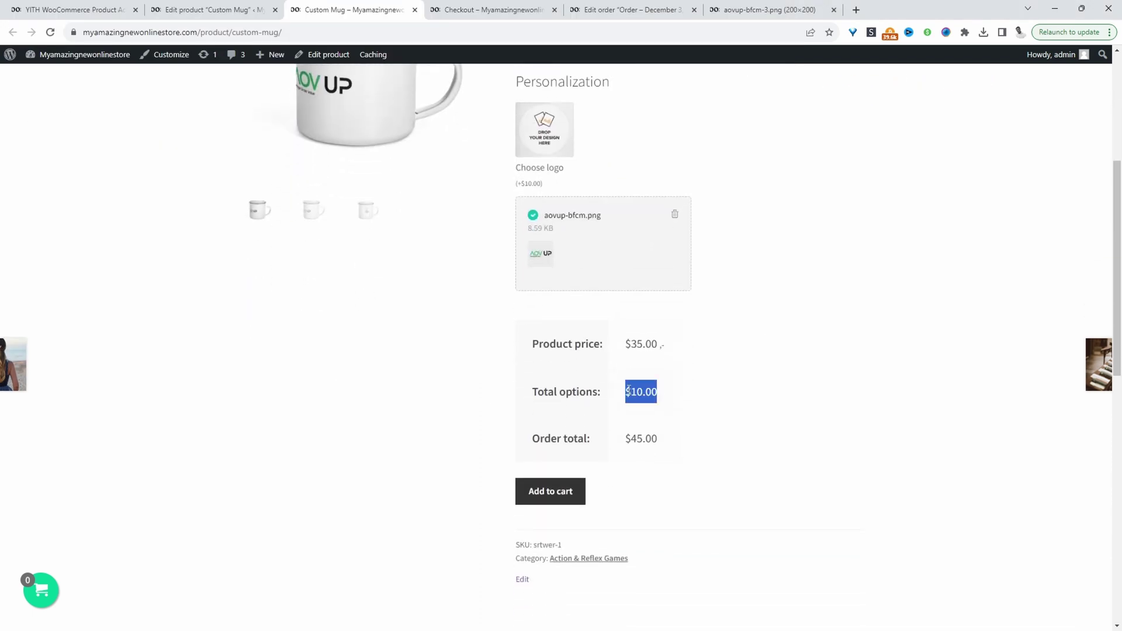
pyautogui.click(564, 494)
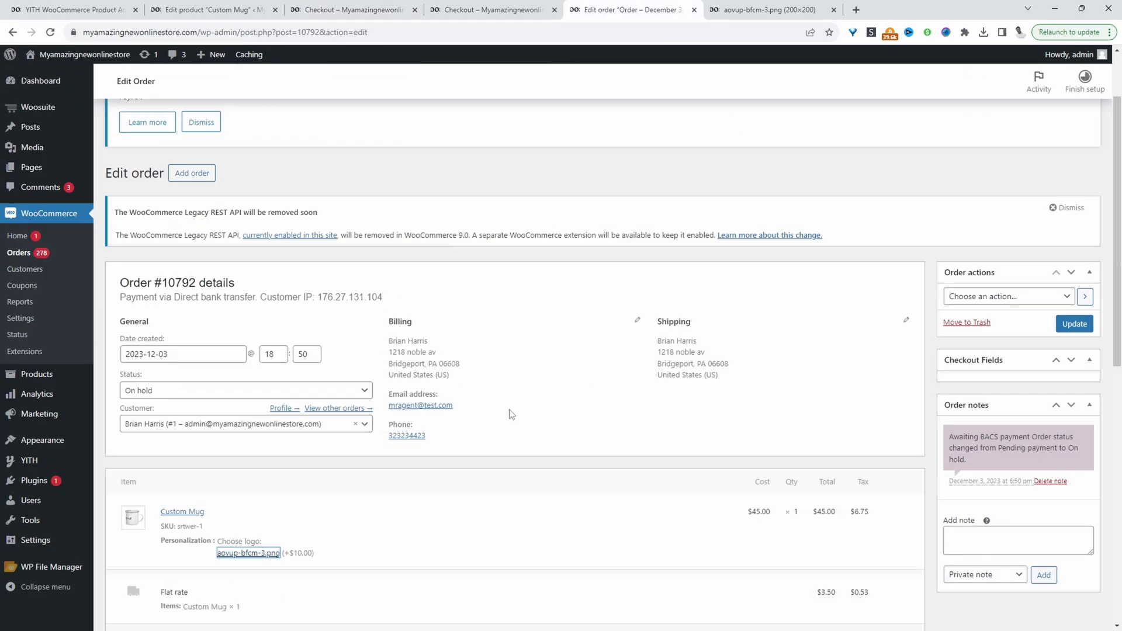
# - Review order #10792's line items showing the aovup-bfcm-3.png logo at +$10.00
pyautogui.scroll(-3, 320, 195)
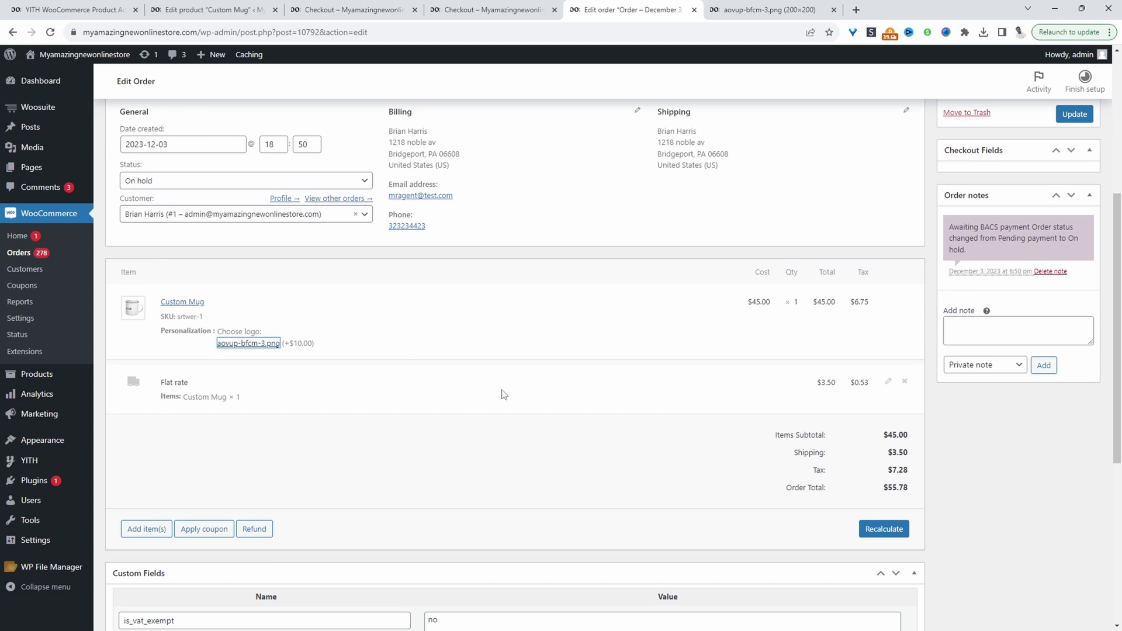
pyautogui.click(354, 335)
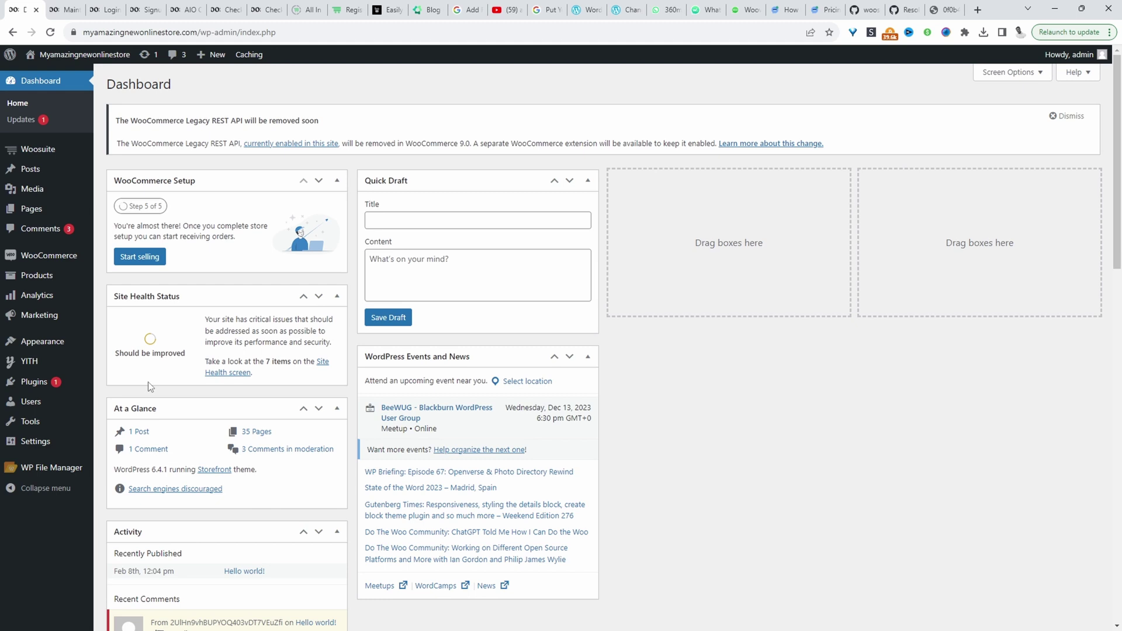
# - Go to YITH Product Add-ons & Extra Options and start a new options block
pyautogui.moveTo(46, 364)
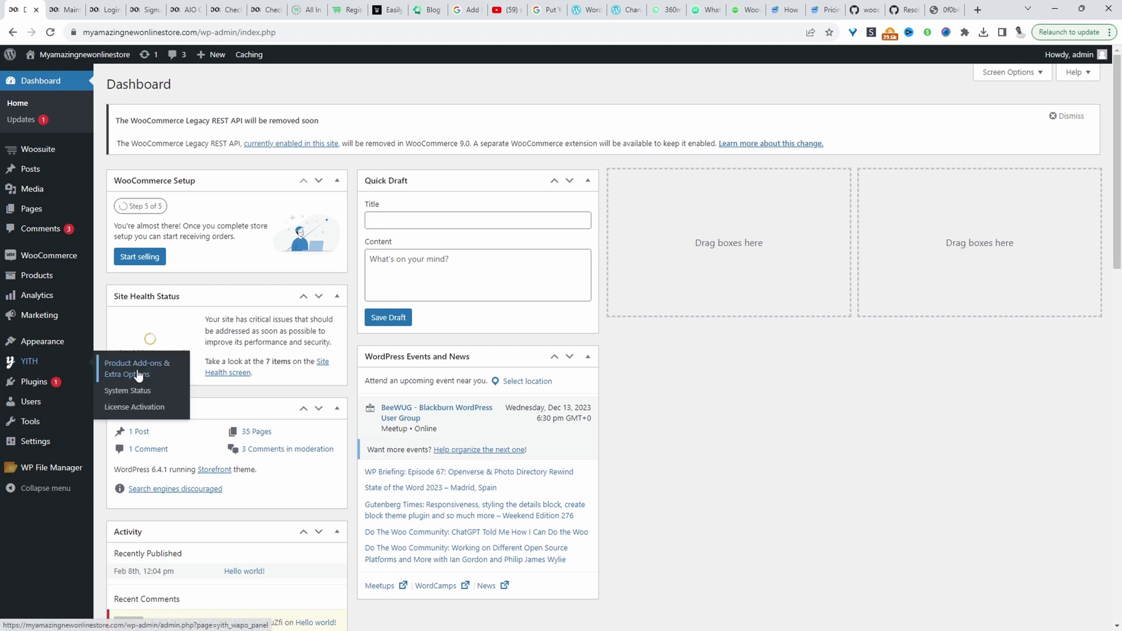
pyautogui.click(139, 376)
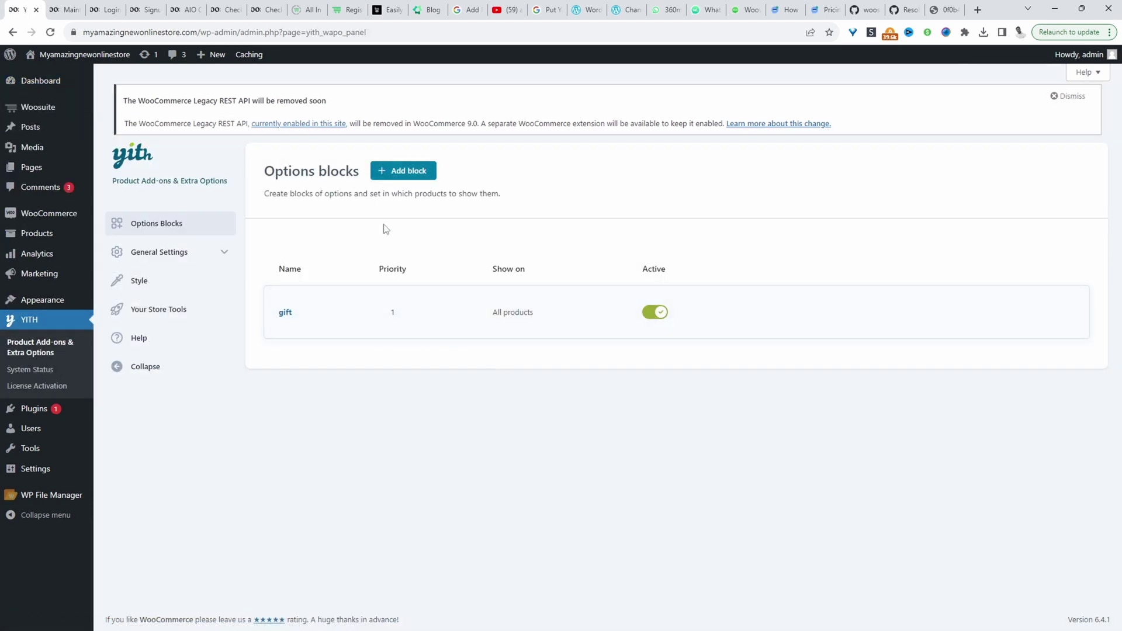
pyautogui.click(403, 173)
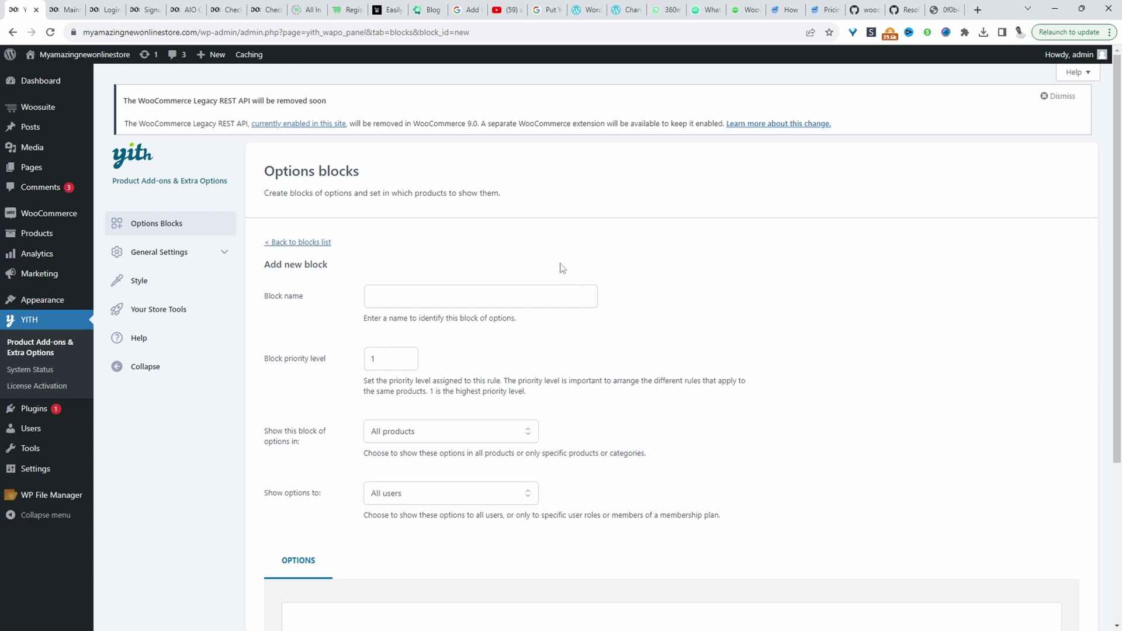
# - Name the new options block 'File upload'
pyautogui.click(544, 289)
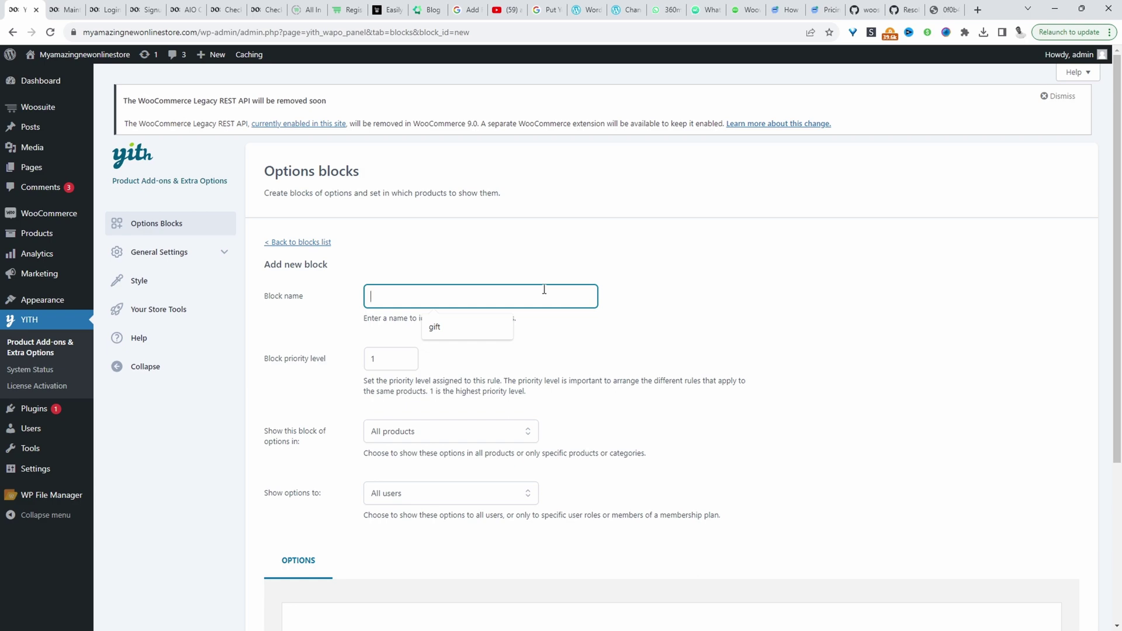
pyautogui.write('File upload')
pyautogui.scroll(-2, 381, 268)
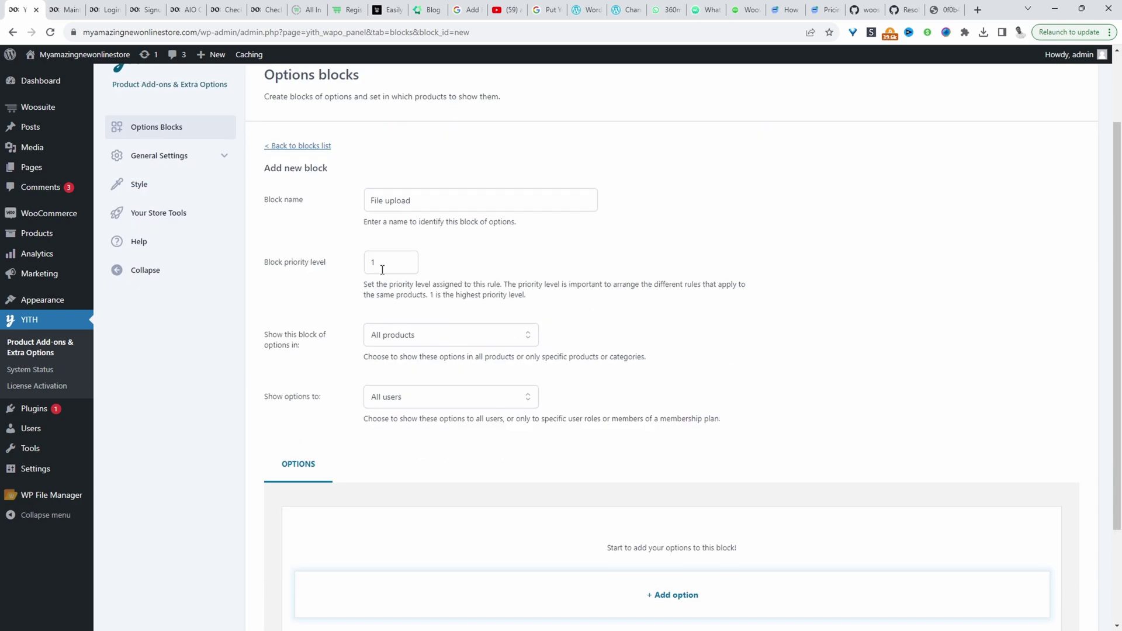
pyautogui.scroll(-1, 374, 295)
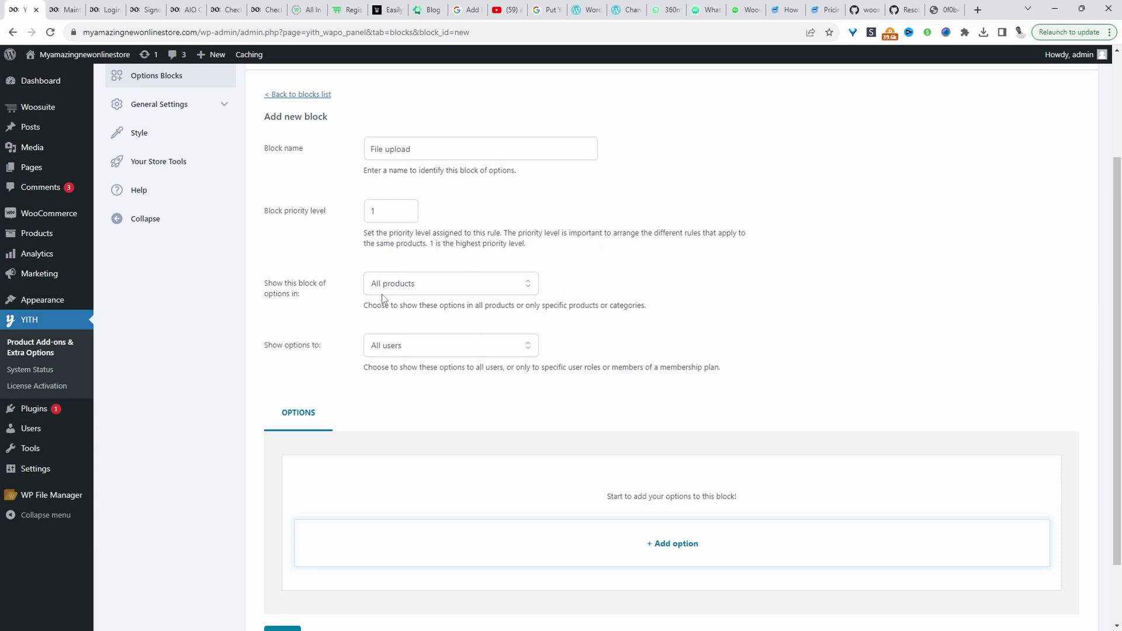
# - Try the Show in and user choices, keeping the block on All products for All users
pyautogui.click(390, 289)
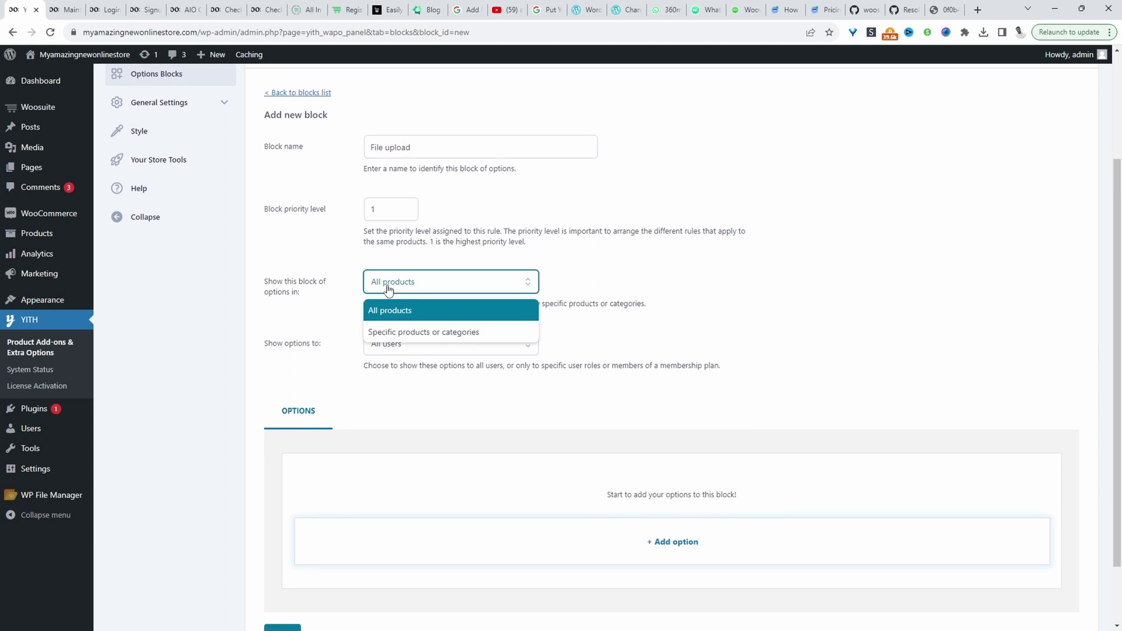
pyautogui.click(431, 330)
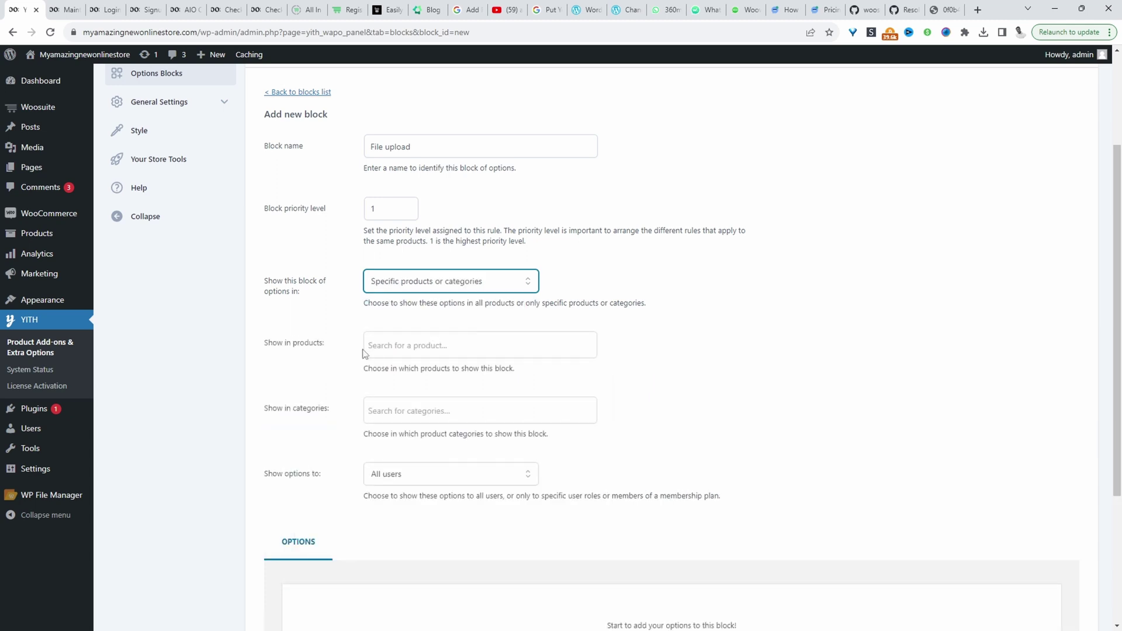
pyautogui.click(379, 347)
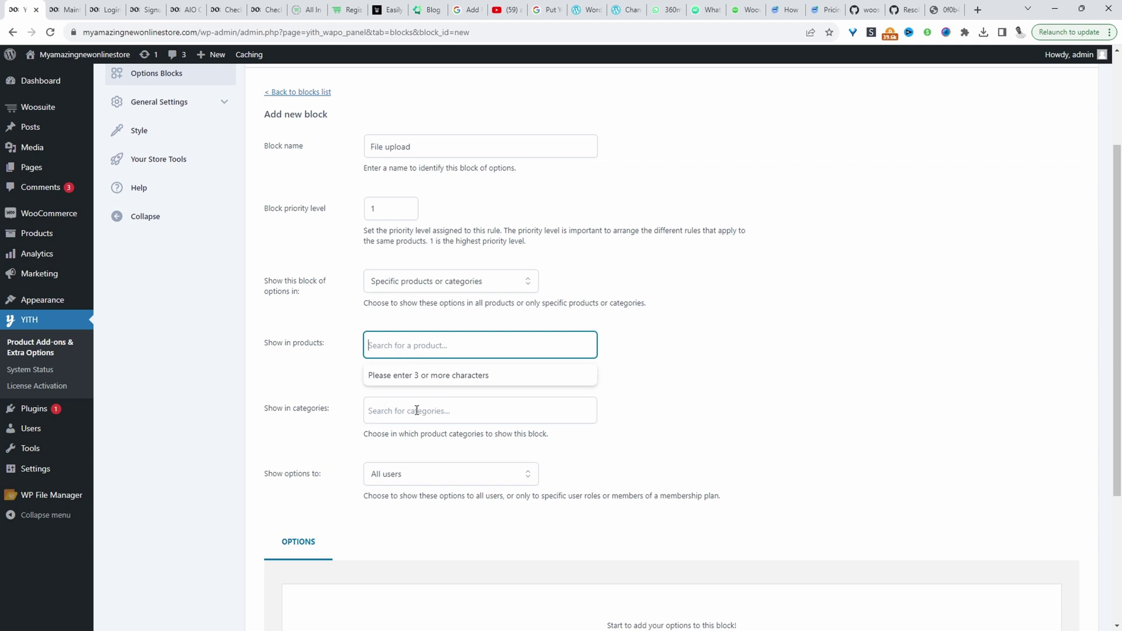
pyautogui.click(374, 472)
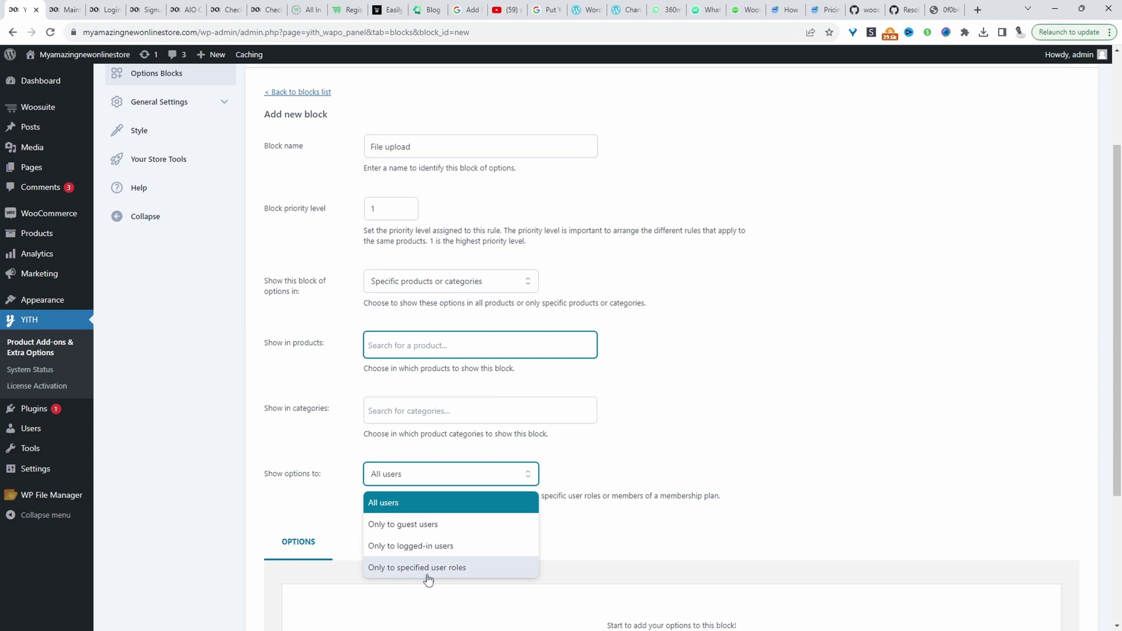
pyautogui.click(475, 282)
pyautogui.click(423, 314)
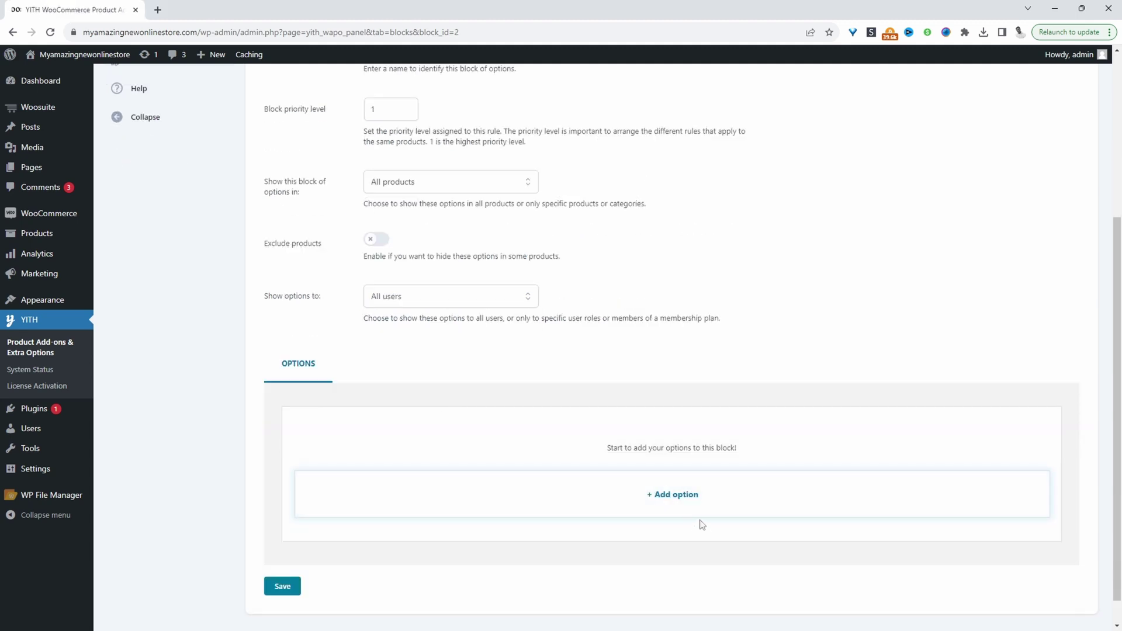
# - Add a File uploader option titled 'Personalization' with the label 'Choose logo'
pyautogui.click(690, 502)
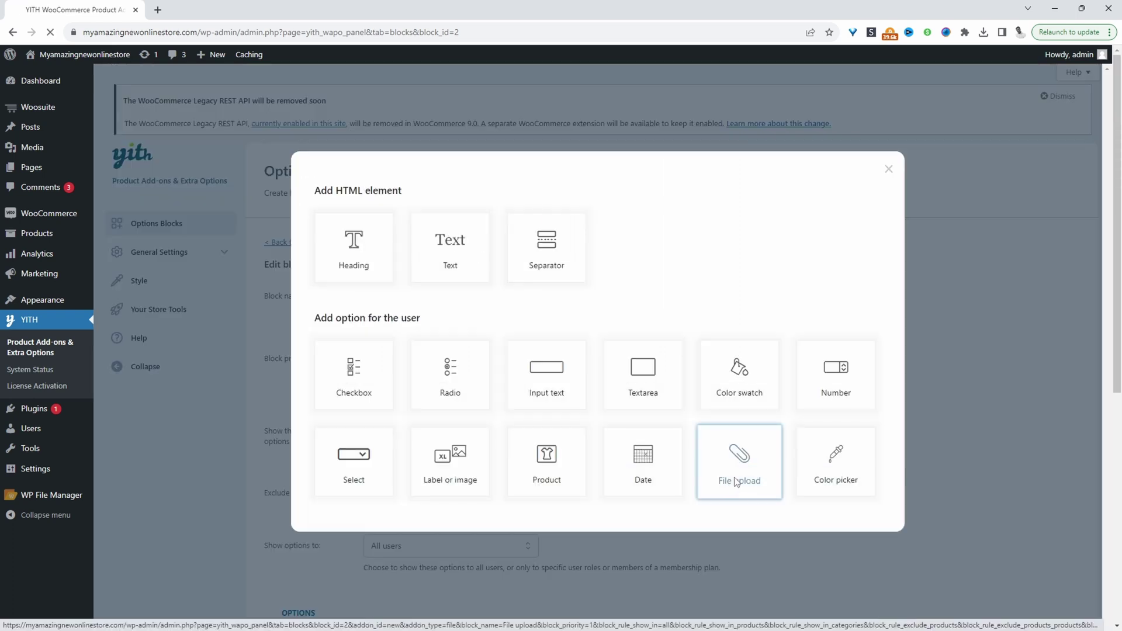
pyautogui.click(735, 483)
pyautogui.click(530, 300)
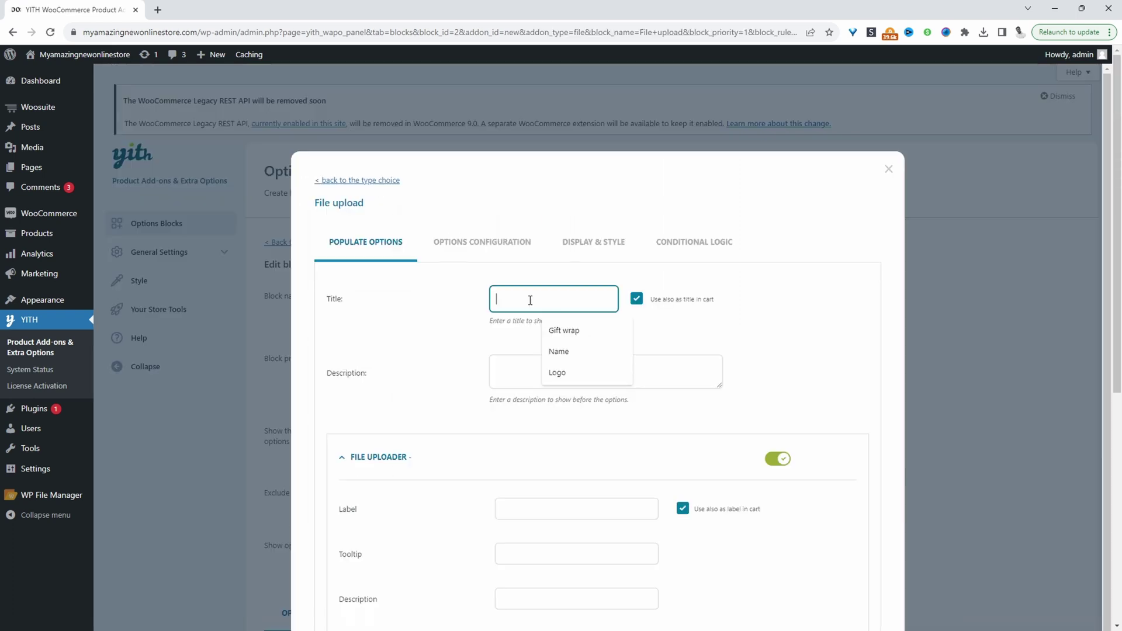
pyautogui.write('Per')
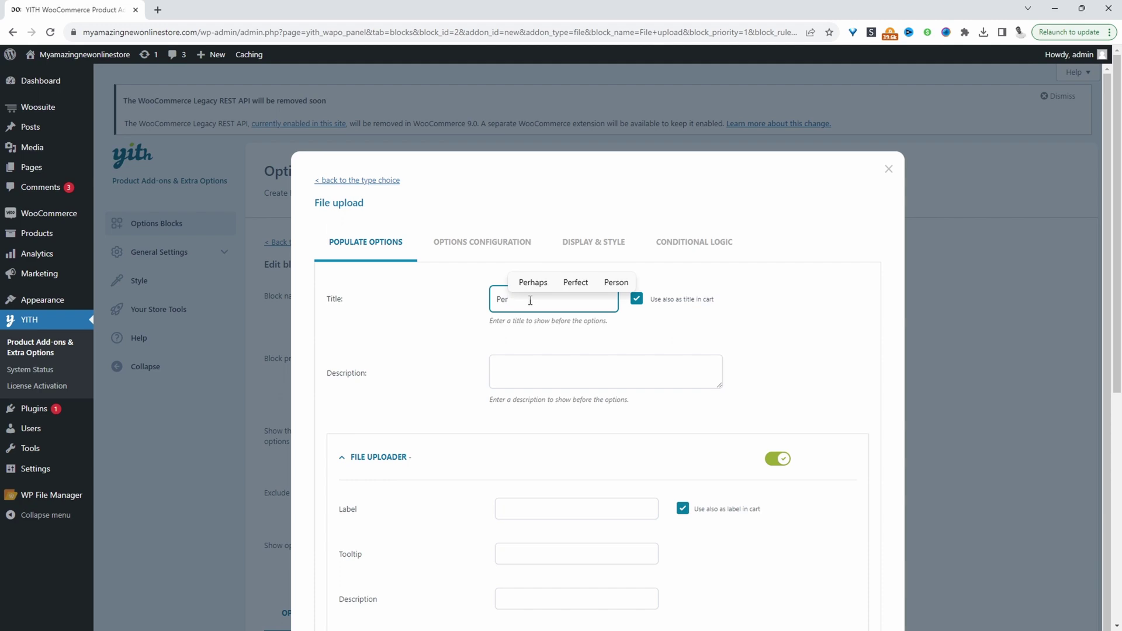
pyautogui.write('sonalization')
pyautogui.scroll(-1, 844, 301)
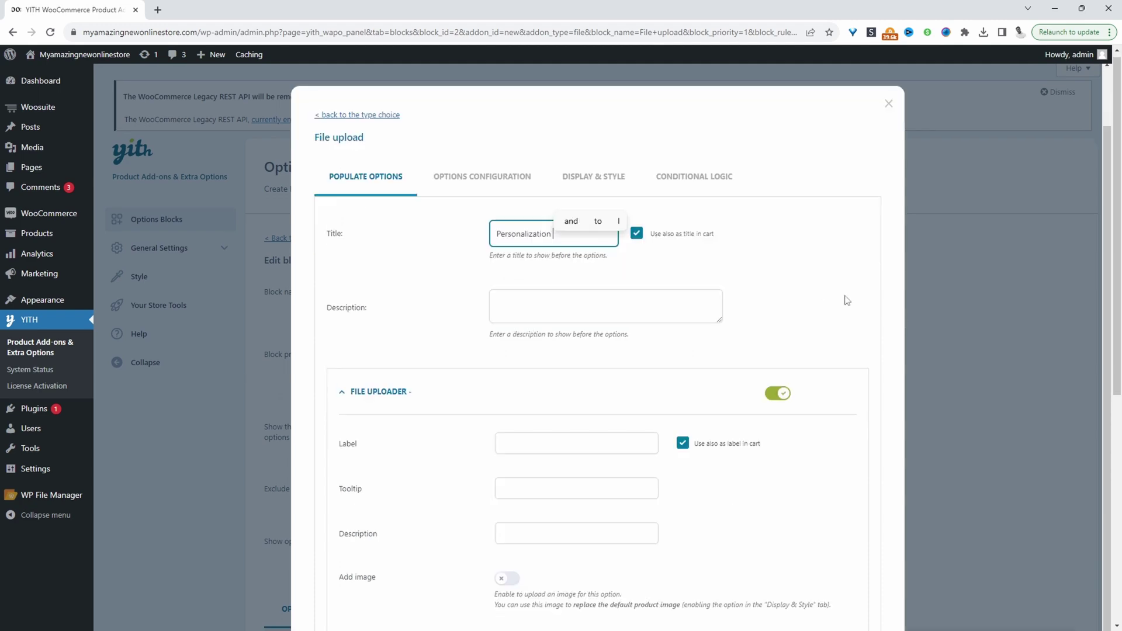
pyautogui.click(725, 267)
pyautogui.scroll(-4, 726, 268)
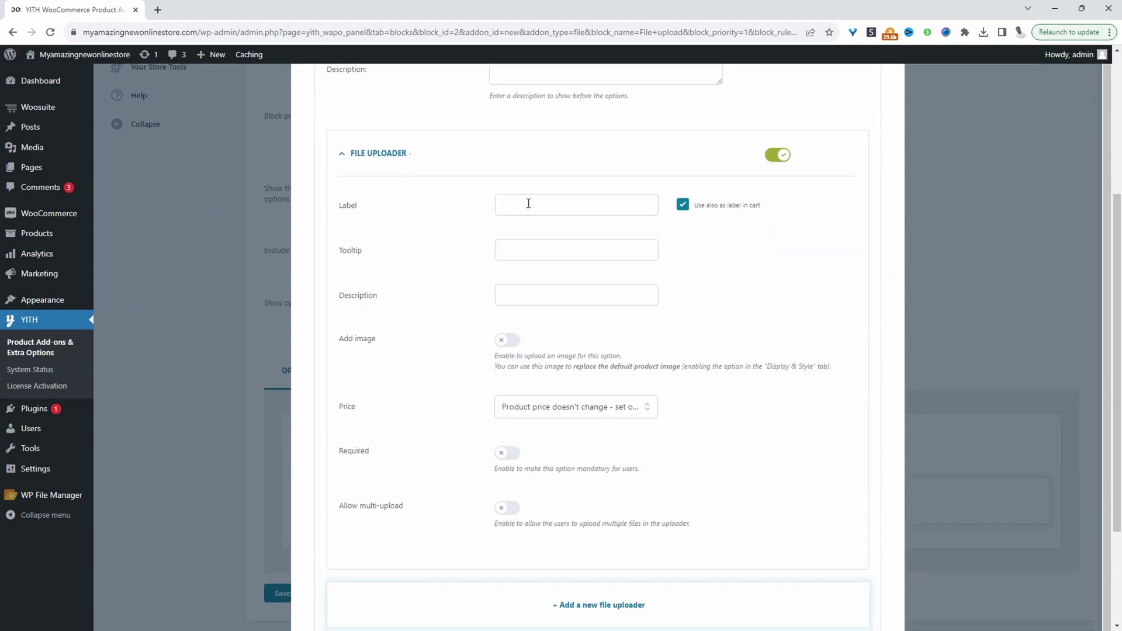
pyautogui.click(528, 200)
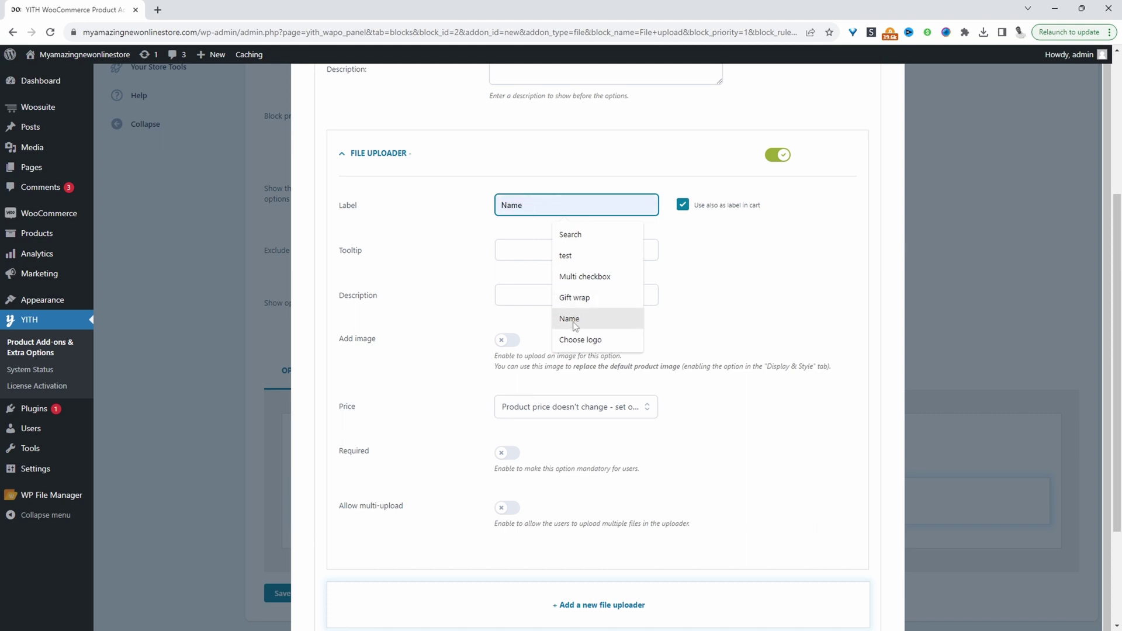
pyautogui.click(576, 339)
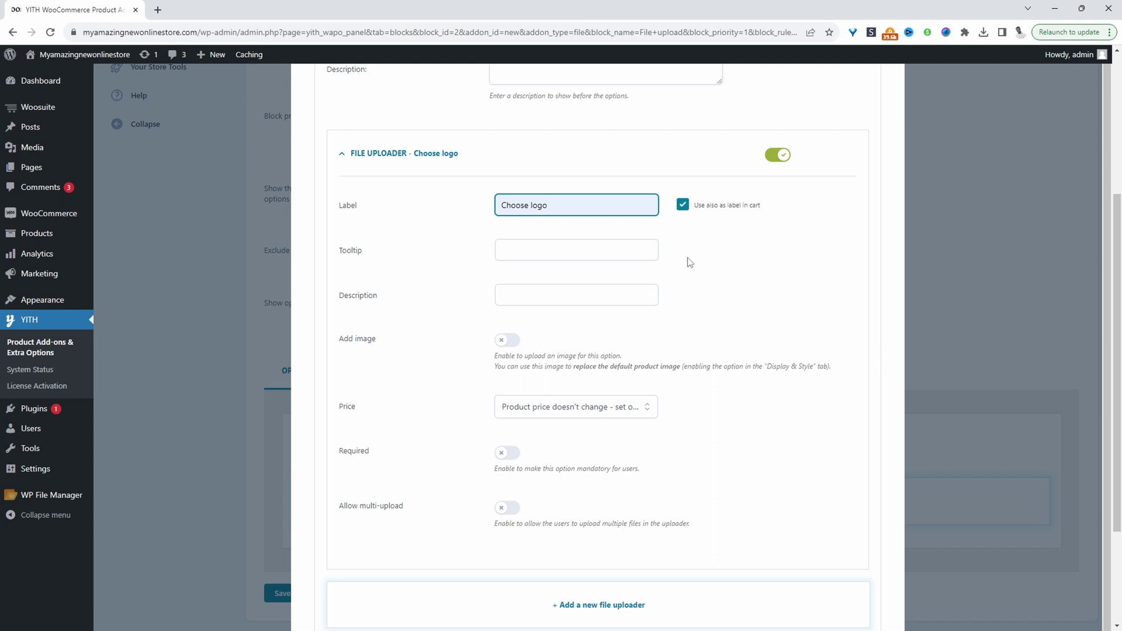
# - Turn off 'Use also as label in cart' and begin editing the option's tooltip
pyautogui.scroll(2, 690, 262)
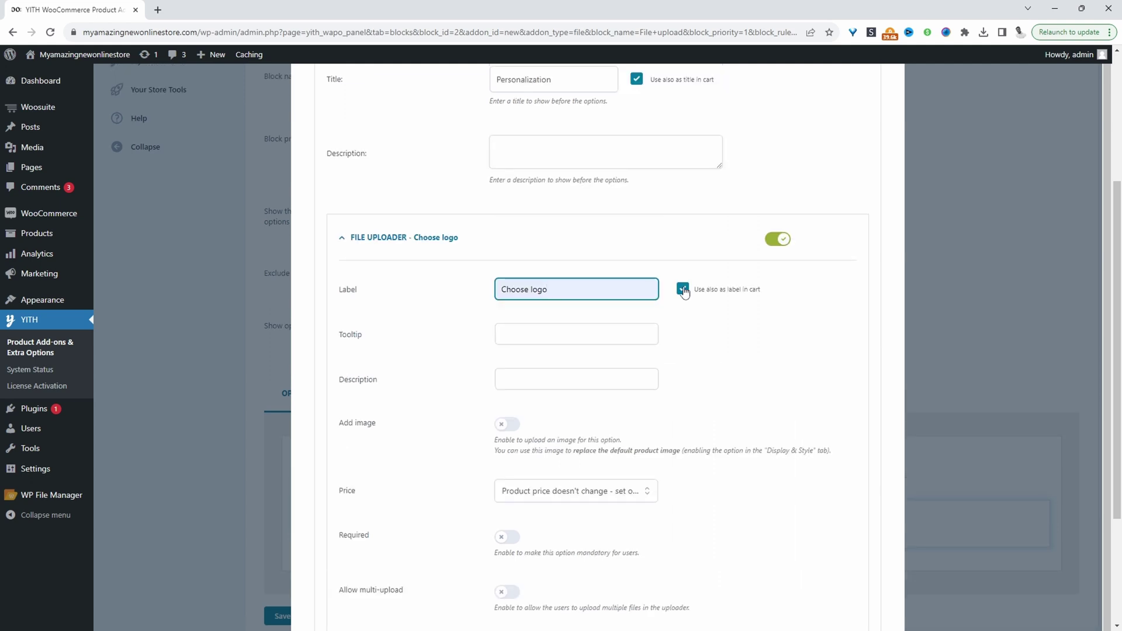
pyautogui.click(683, 290)
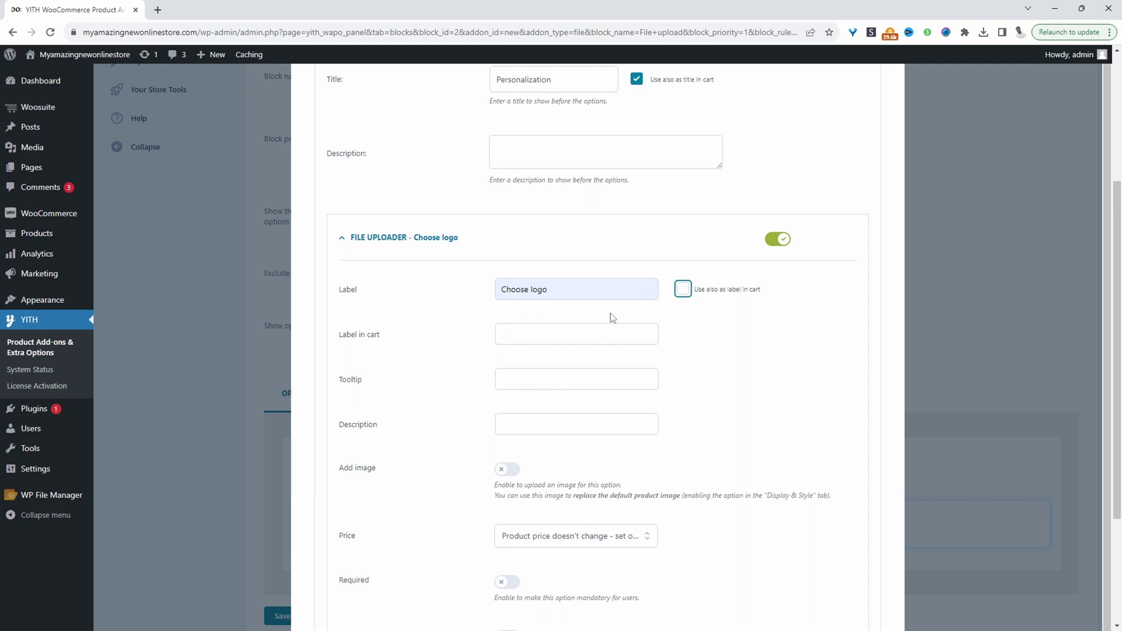
pyautogui.scroll(2, 602, 263)
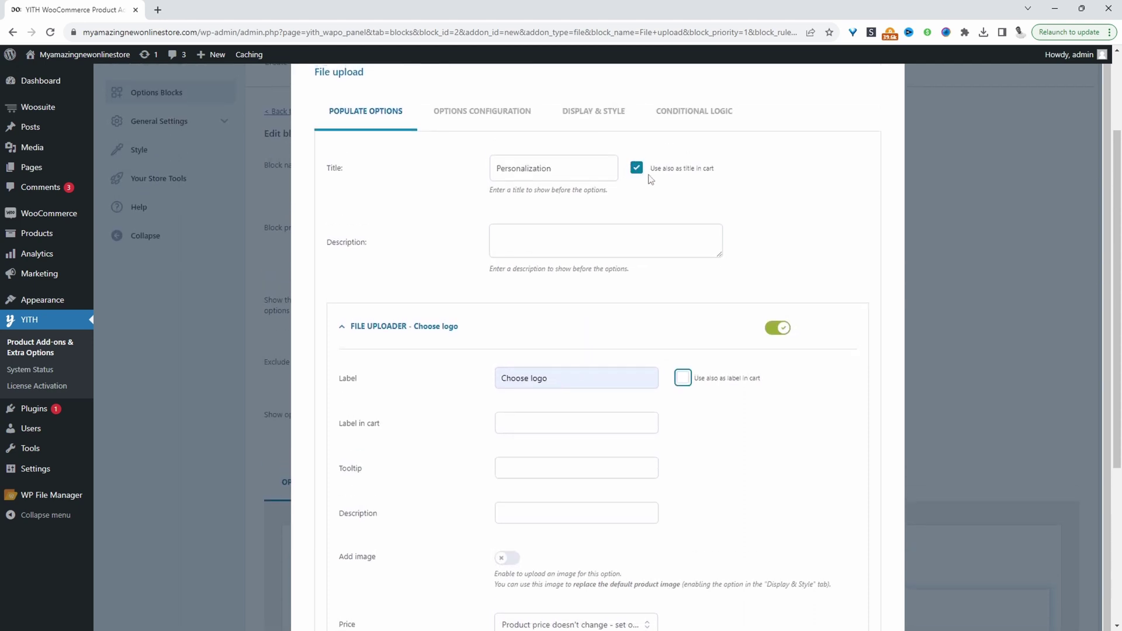
pyautogui.scroll(-2, 581, 283)
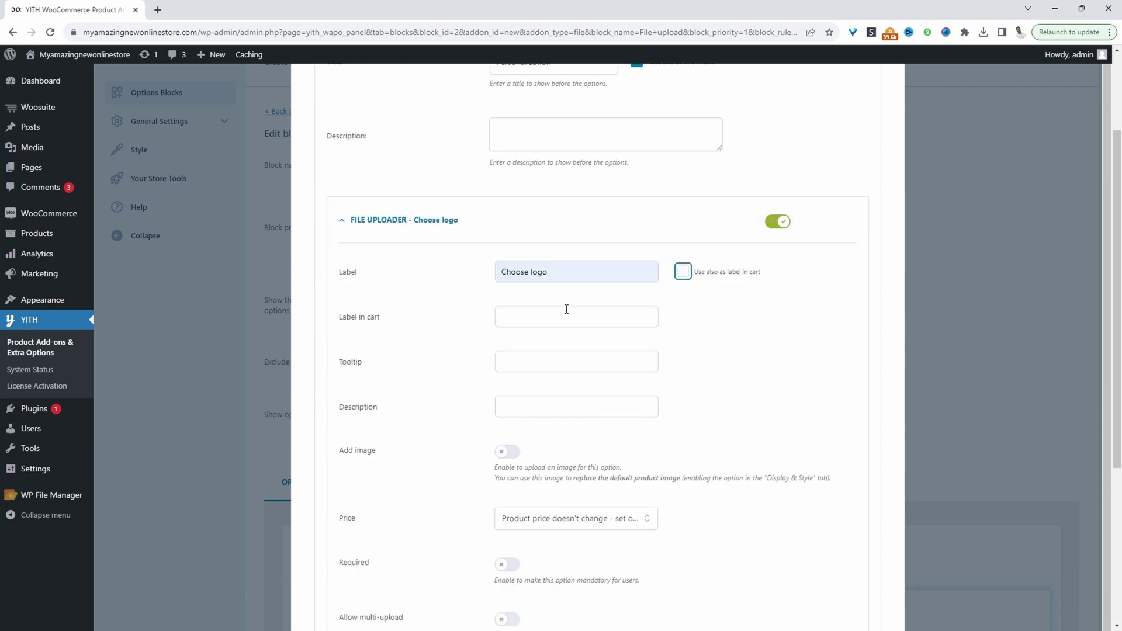
pyautogui.scroll(-3, 566, 310)
pyautogui.click(387, 203)
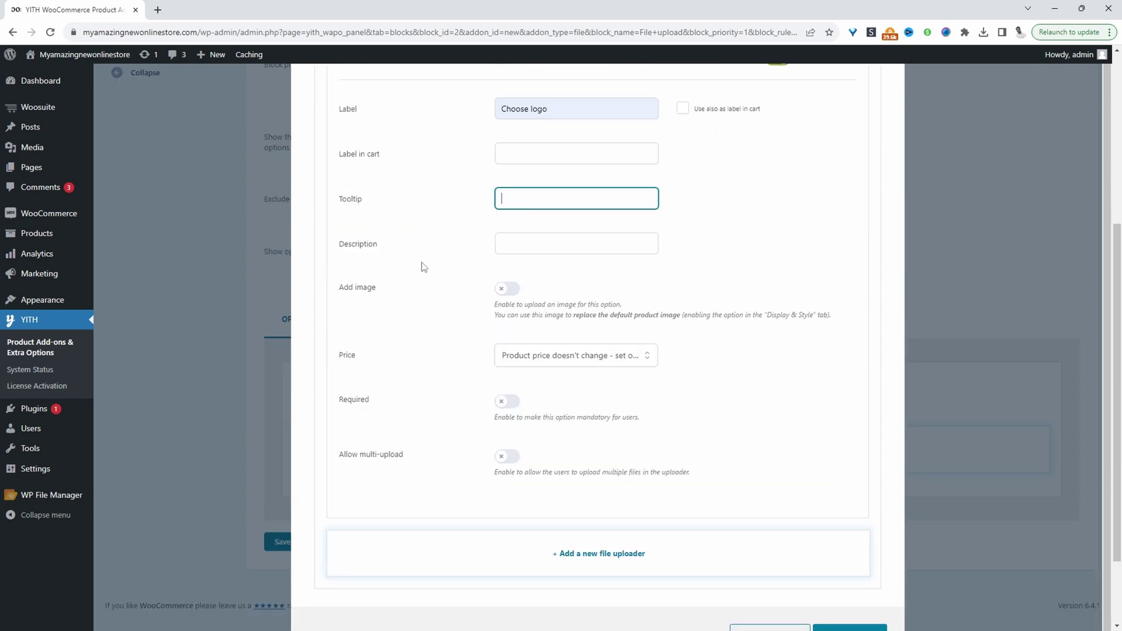
pyautogui.scroll(-2, 510, 304)
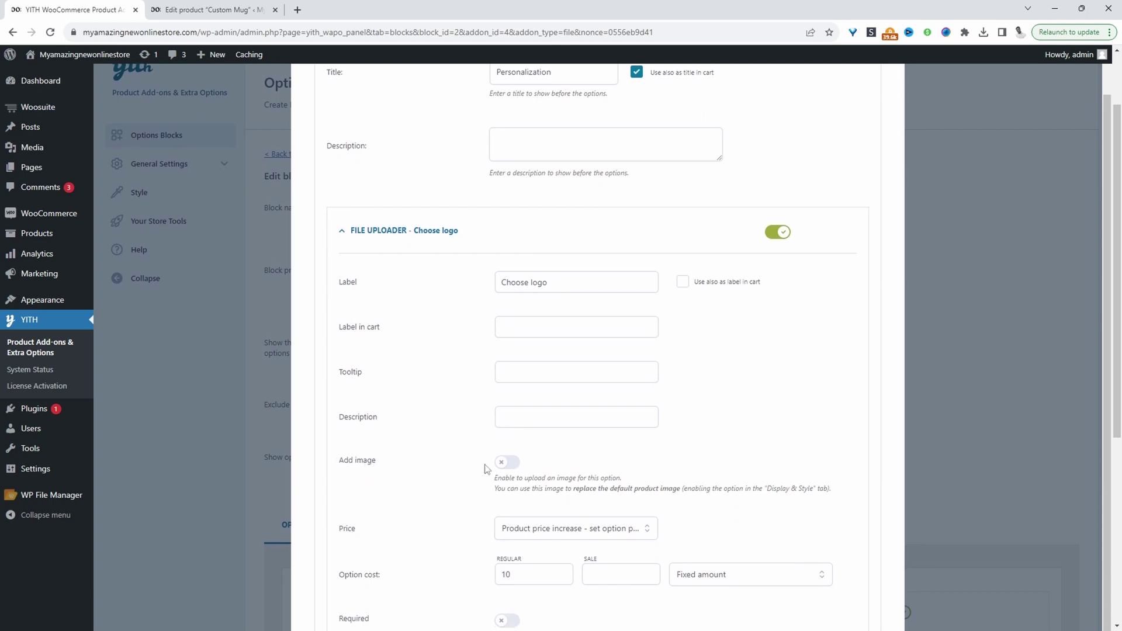
# - Enable an image for Choose logo and add the 'Drop your design here' picture from the Media Library
pyautogui.click(503, 463)
pyautogui.scroll(-2, 527, 433)
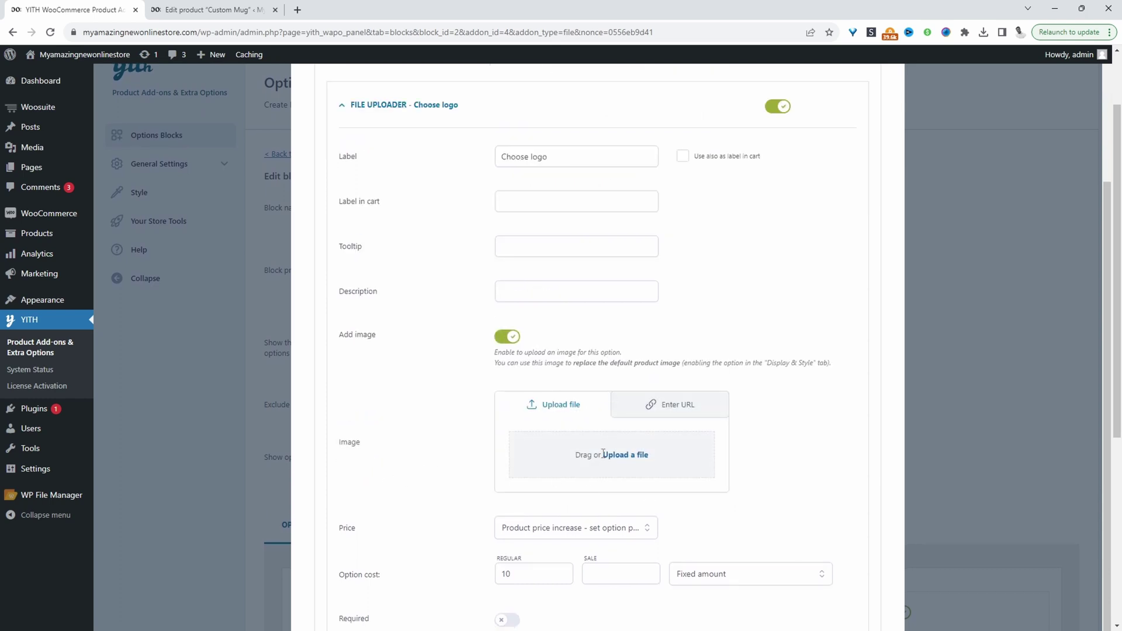
pyautogui.click(630, 457)
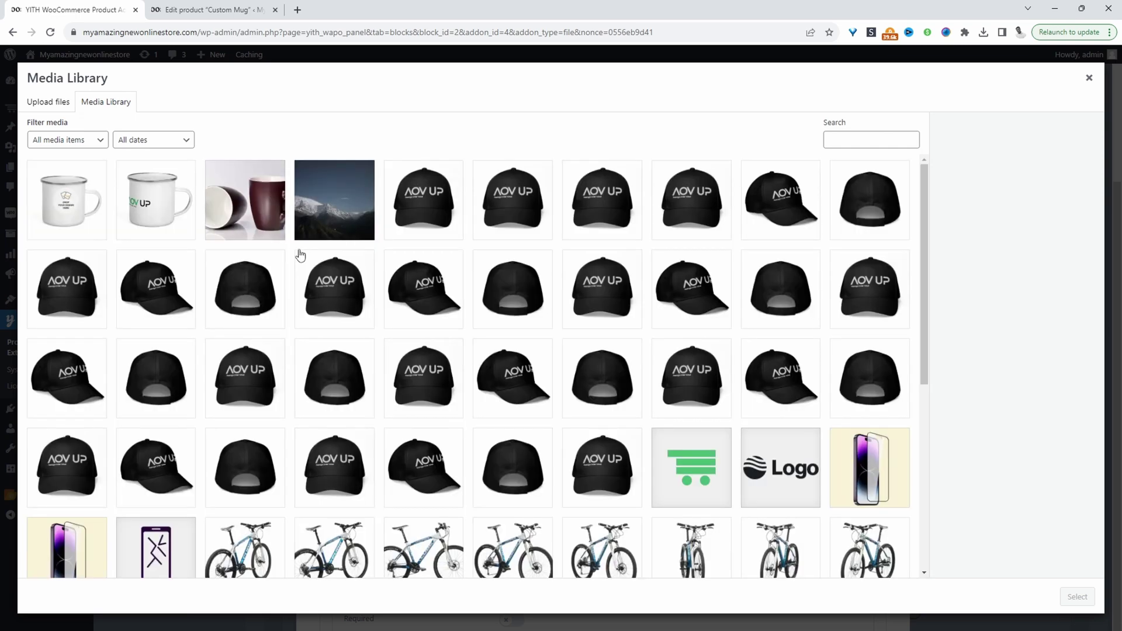
pyautogui.click(57, 104)
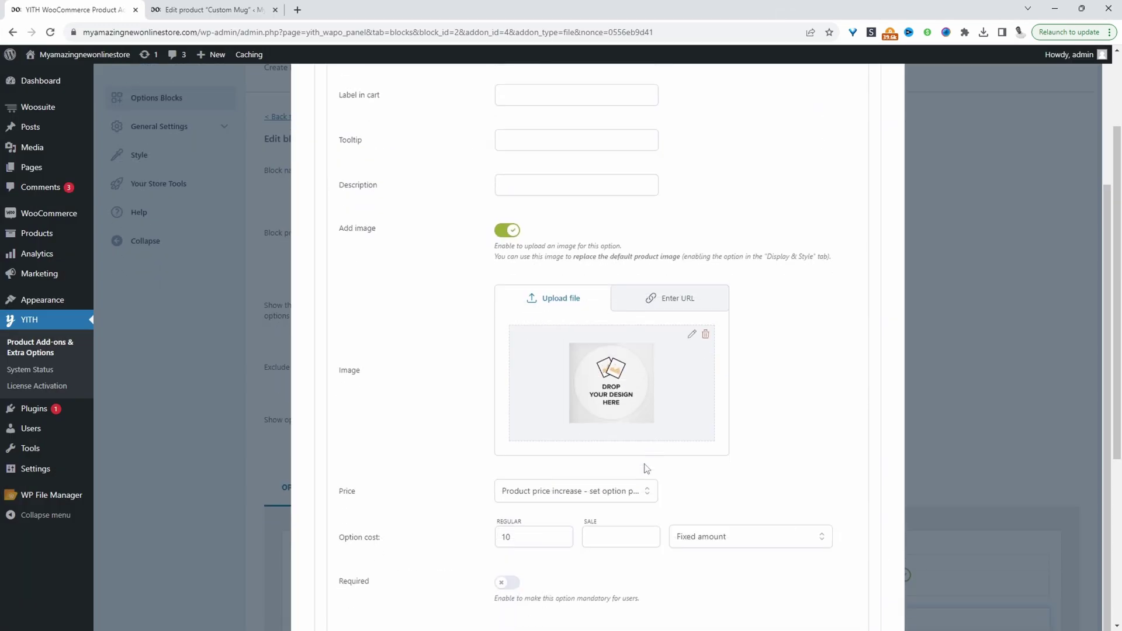
pyautogui.scroll(-1, 644, 466)
# - Look through the price behaviour choices, briefly setting the price to stay unchanged
pyautogui.click(594, 419)
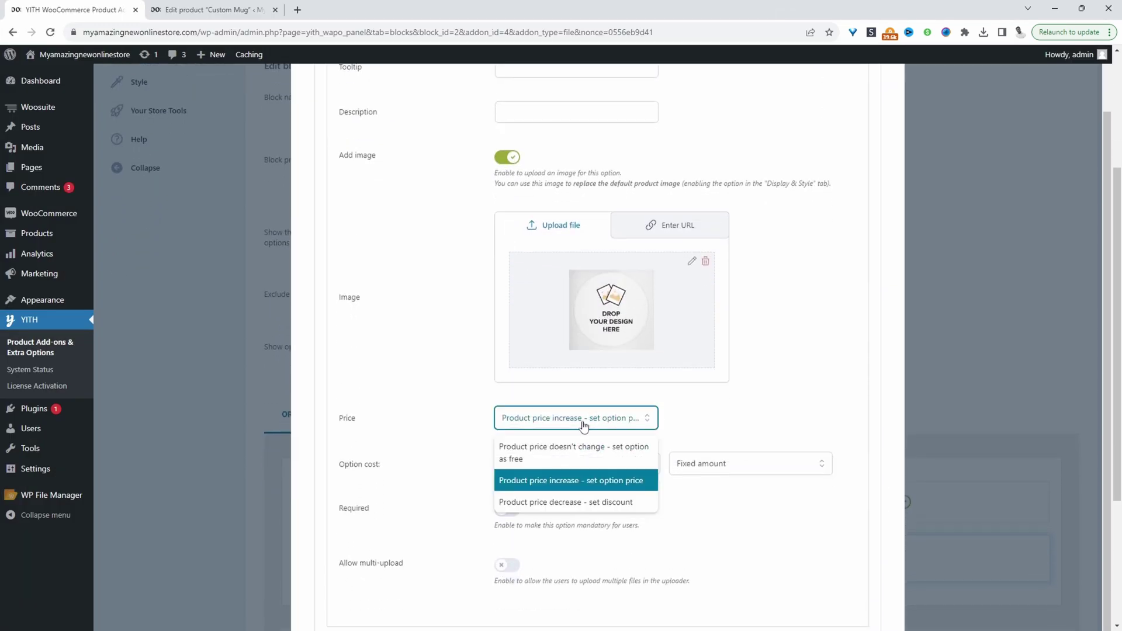
pyautogui.click(577, 451)
pyautogui.click(587, 471)
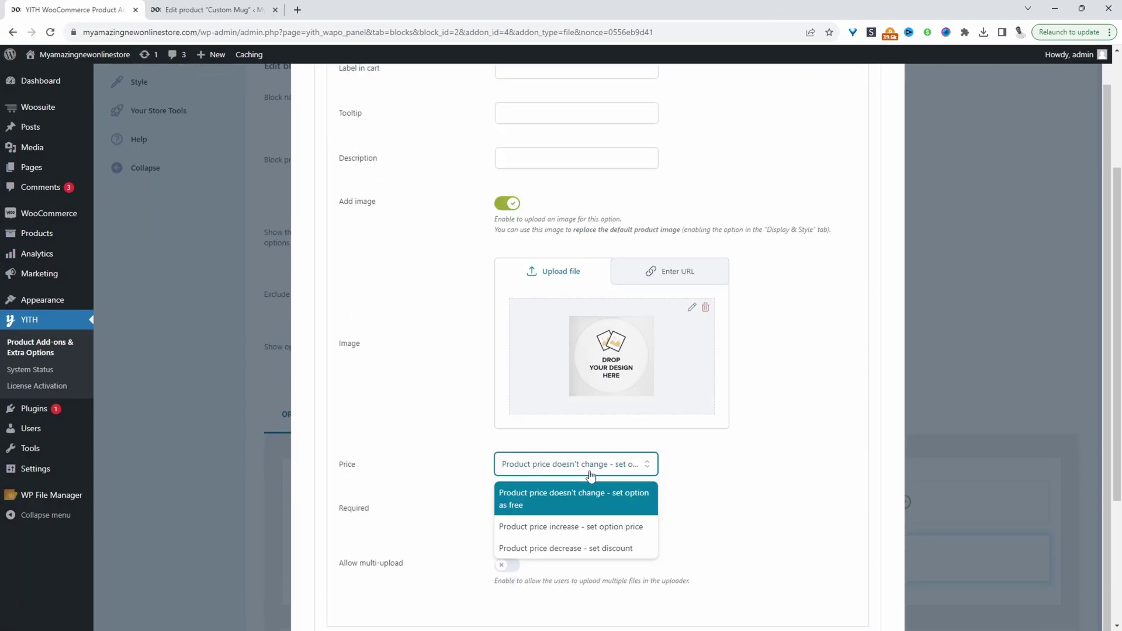
# - Make Choose logo increase the product price by a fixed amount of 10 and save the option
pyautogui.click(595, 530)
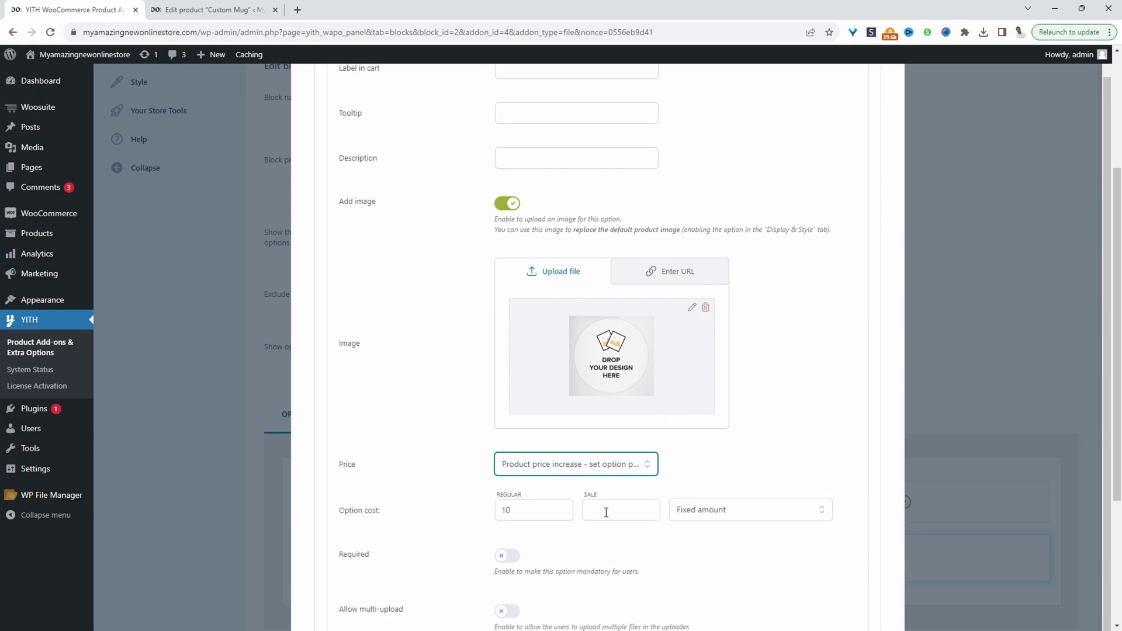
pyautogui.scroll(-1, 660, 515)
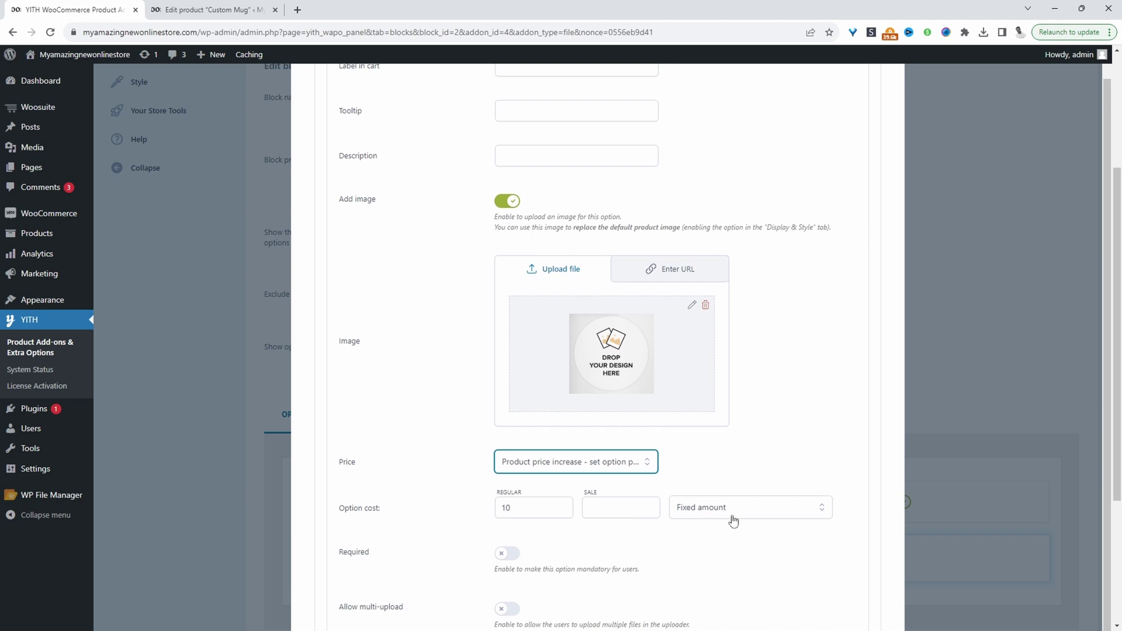
pyautogui.click(532, 500)
pyautogui.click(739, 501)
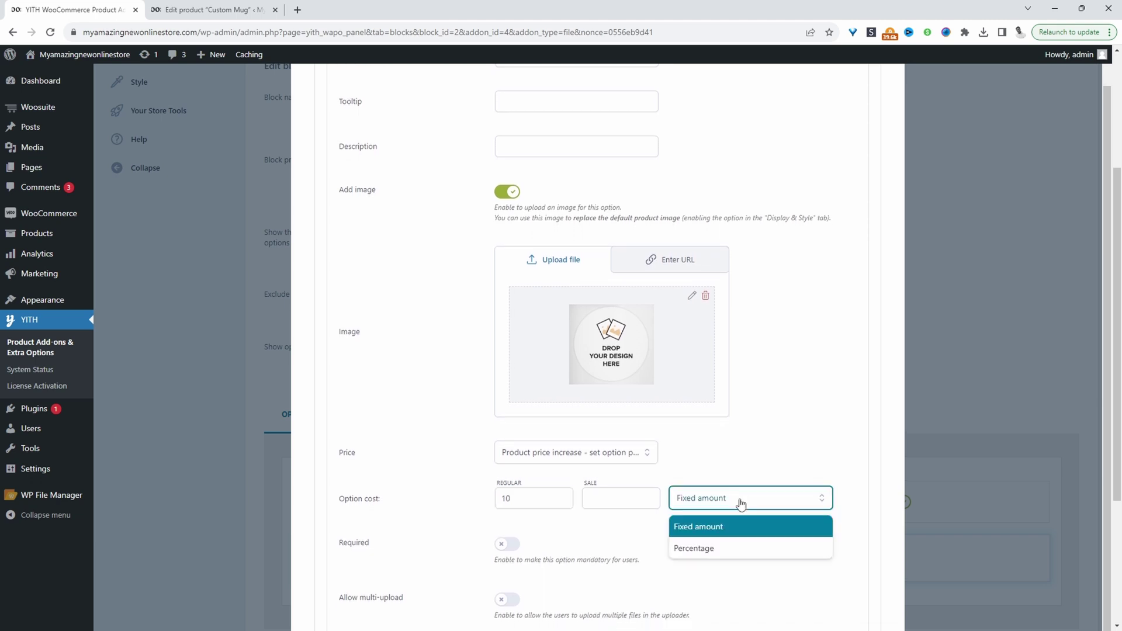
pyautogui.click(834, 467)
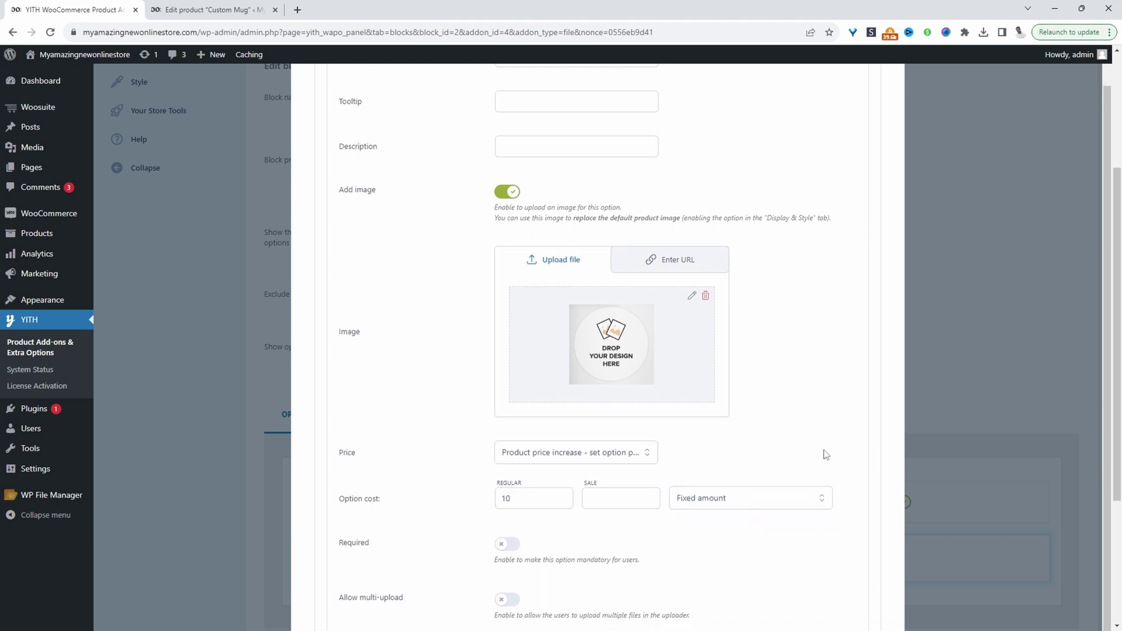
pyautogui.scroll(-1, 824, 453)
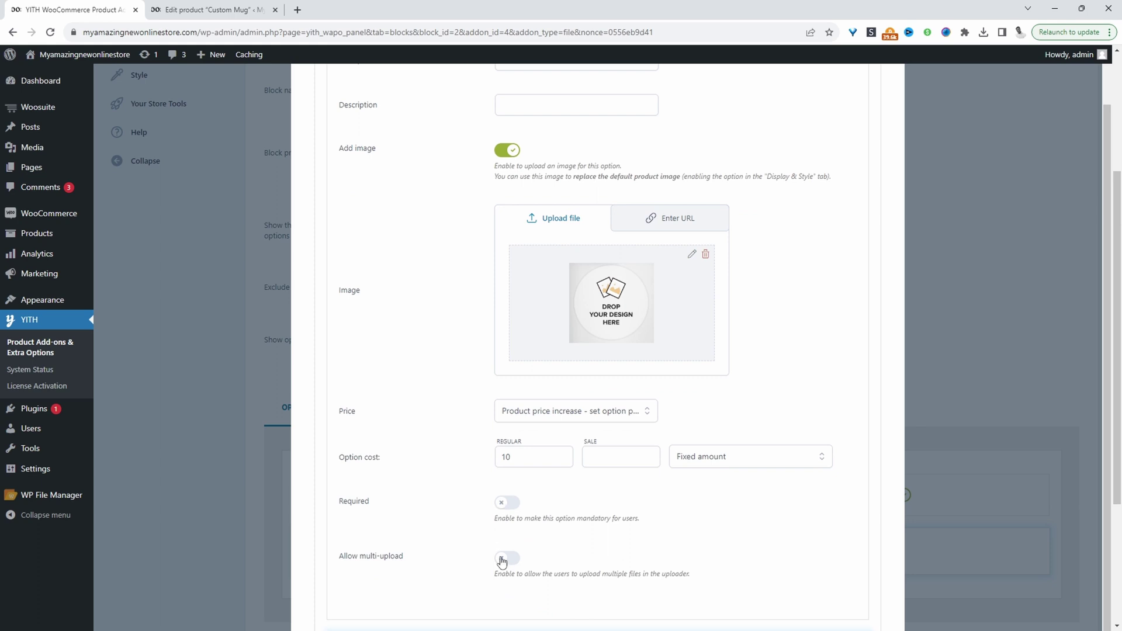
pyautogui.scroll(-3, 537, 561)
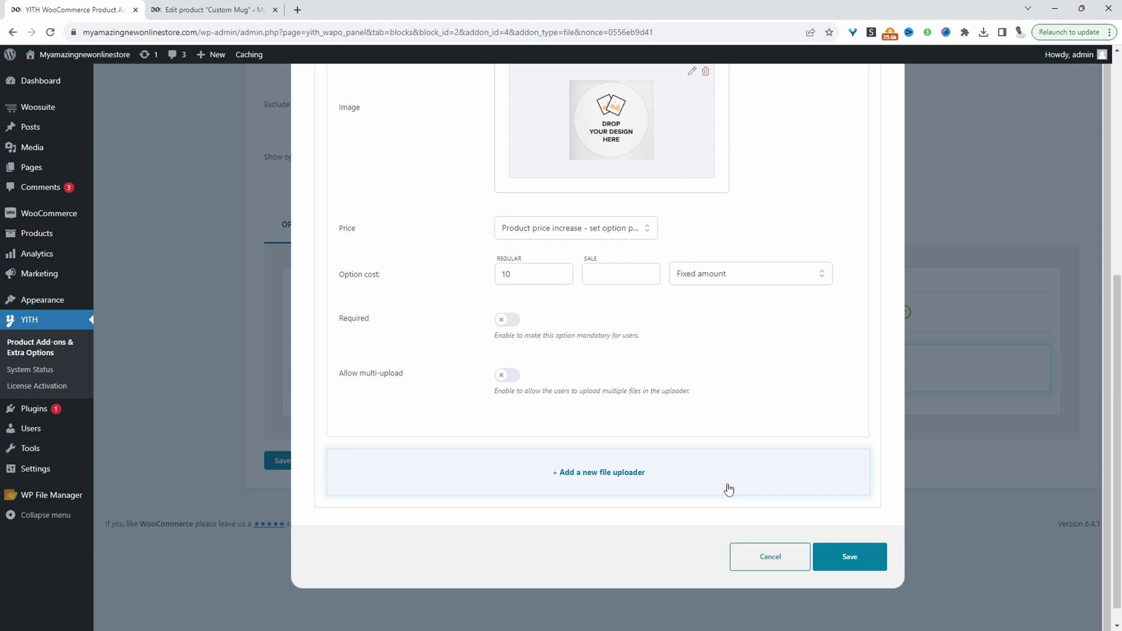
pyautogui.click(849, 568)
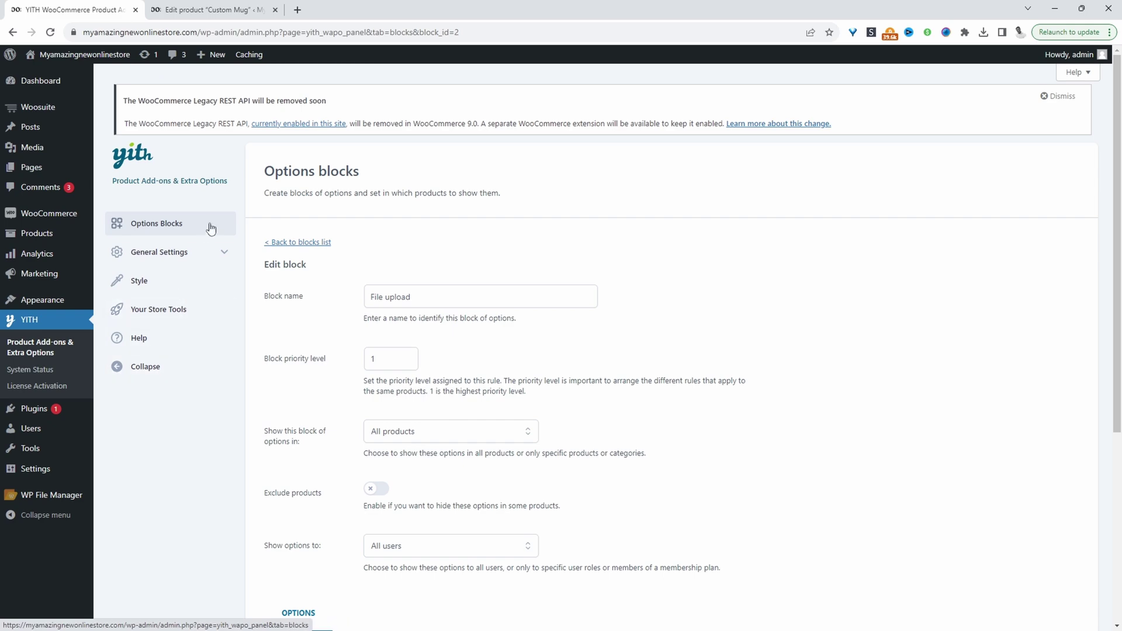
# - Open the Custom Mug storefront page, upload a logo file, and add the mug to the cart
pyautogui.click(234, 11)
pyautogui.click(241, 57)
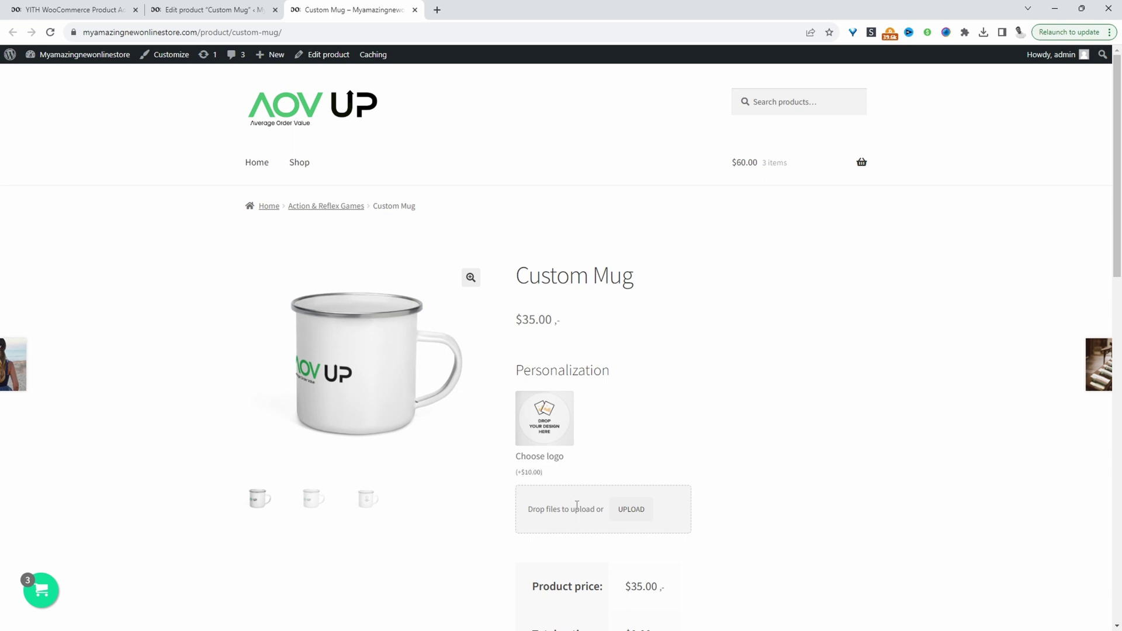
pyautogui.click(635, 511)
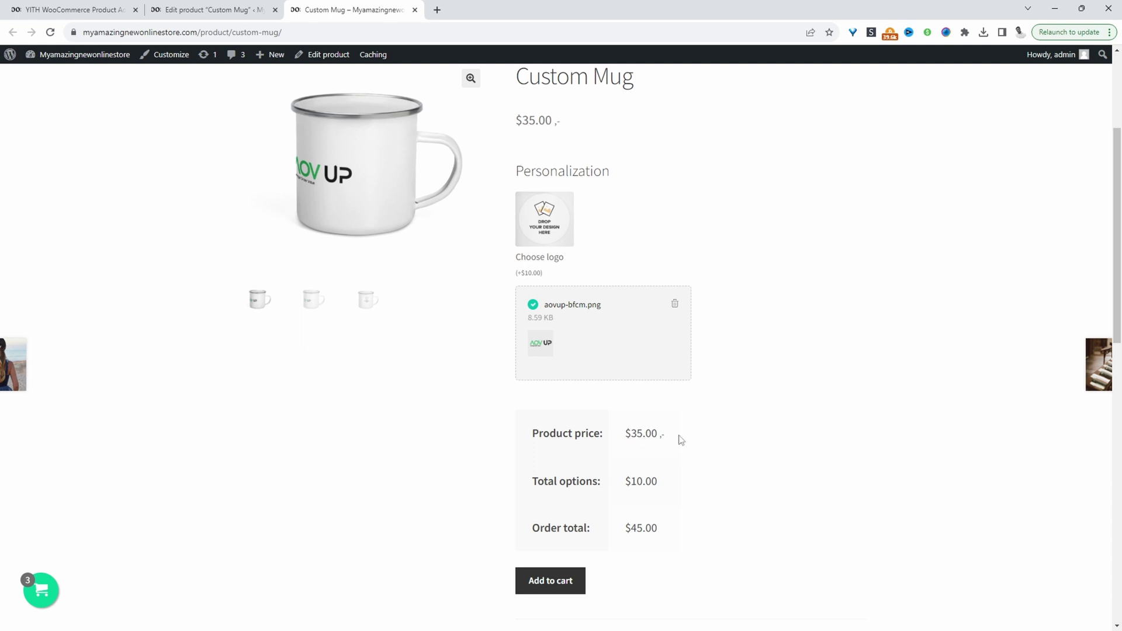
pyautogui.click(569, 583)
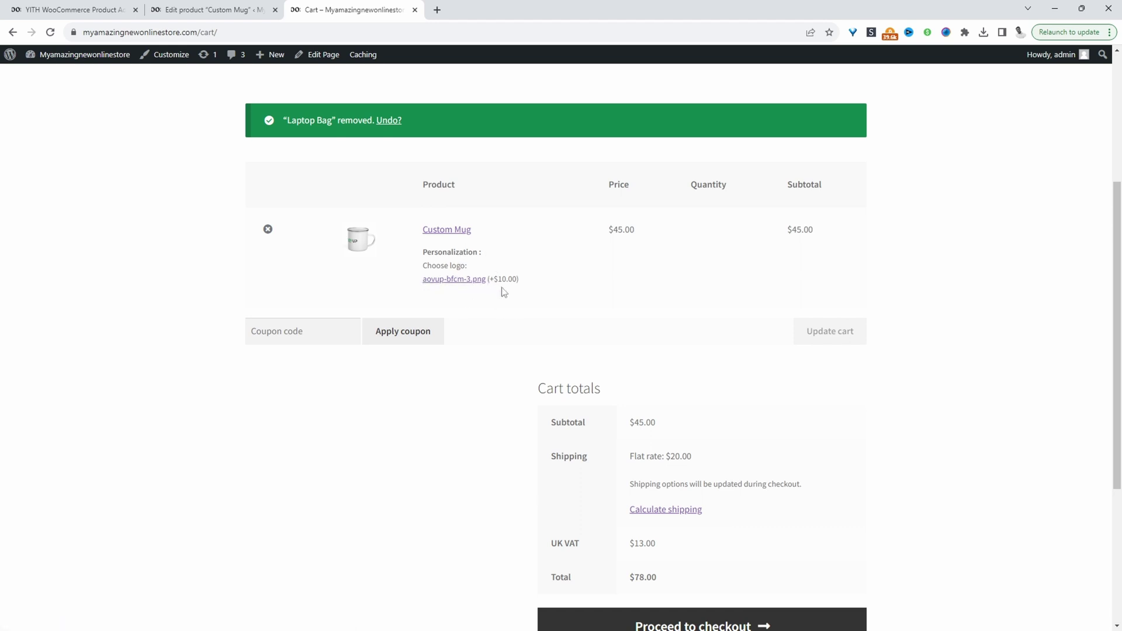
# - Check out and place the order, then review the $55.78 Order received totals
pyautogui.scroll(-4, 588, 367)
pyautogui.click(717, 411)
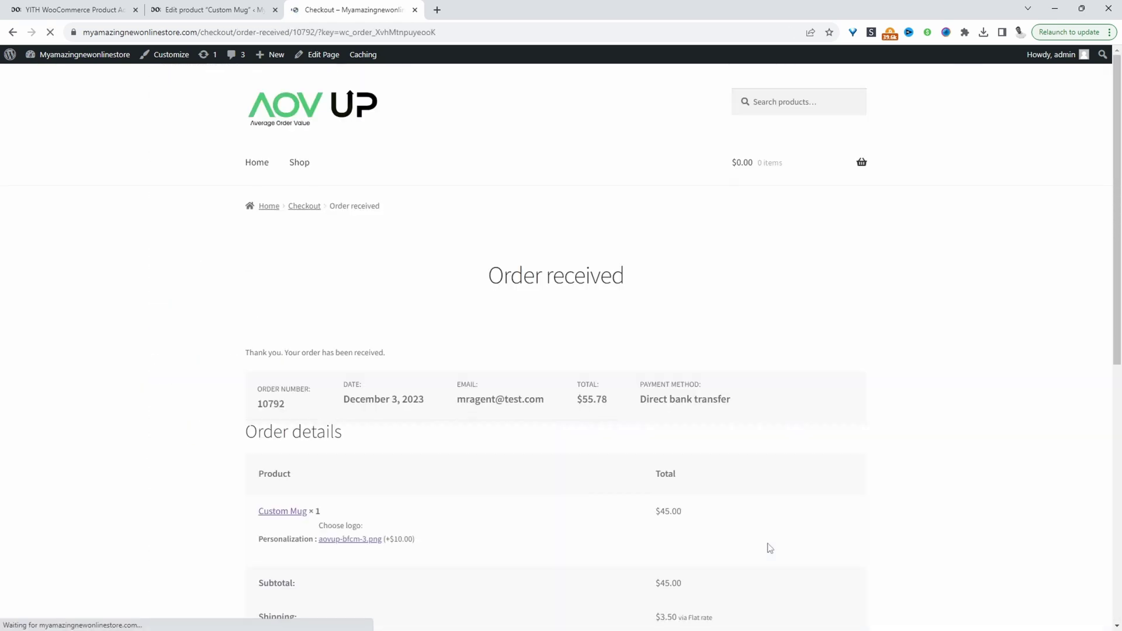
pyautogui.scroll(-8, 409, 483)
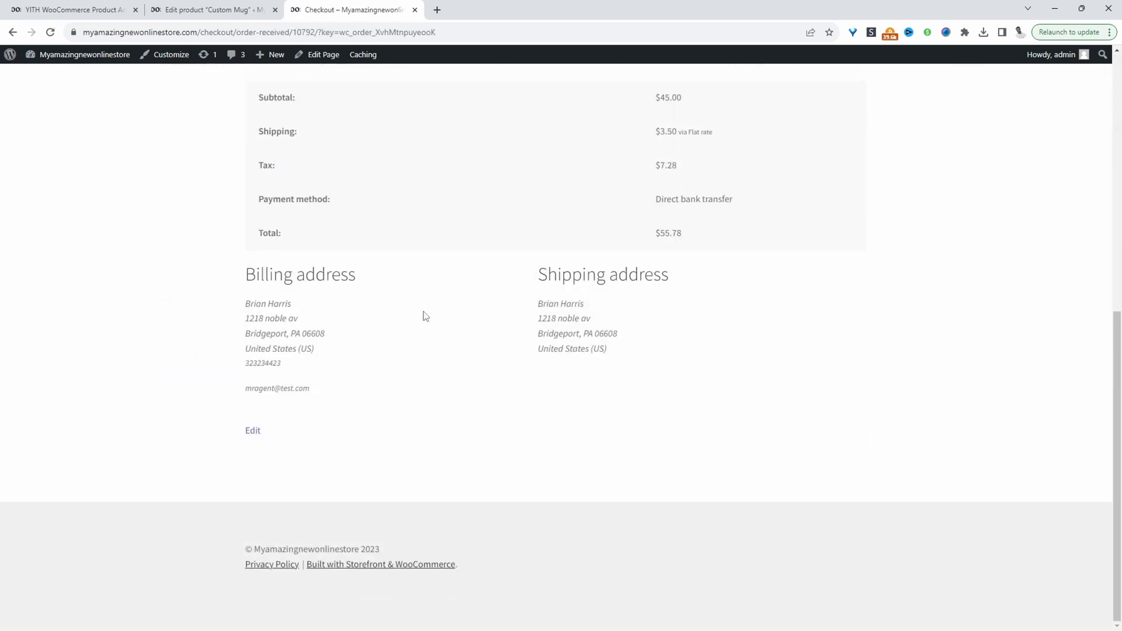
# - Open the admin Dashboard in a new tab and view the order's uploaded aovup-bfcm-3.png logo
pyautogui.moveTo(111, 66)
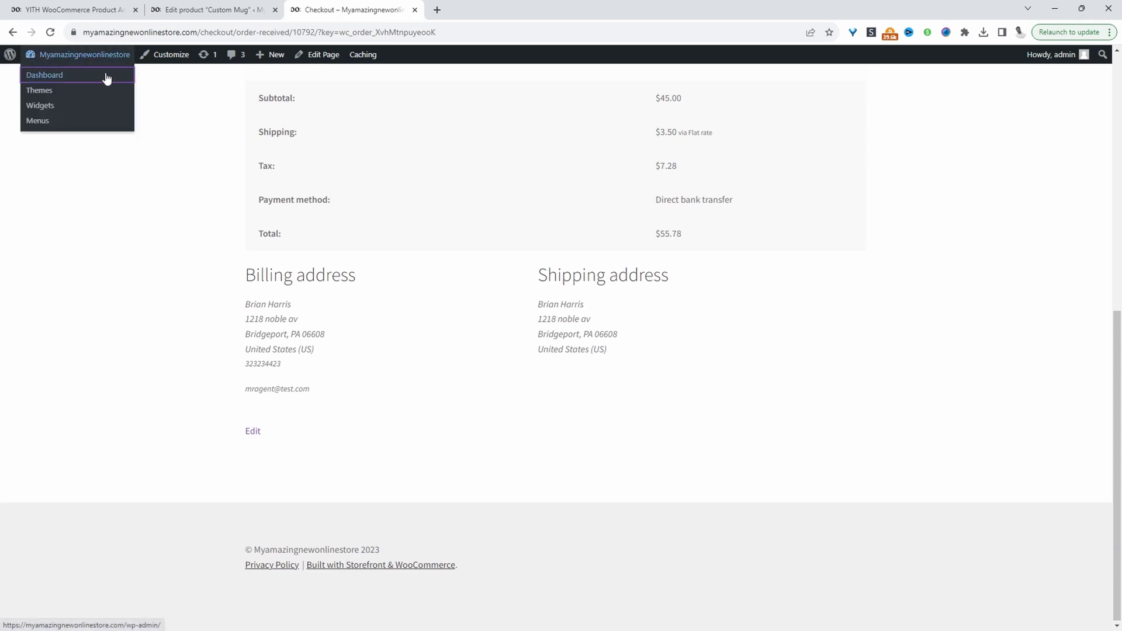
pyautogui.middleClick(49, 76)
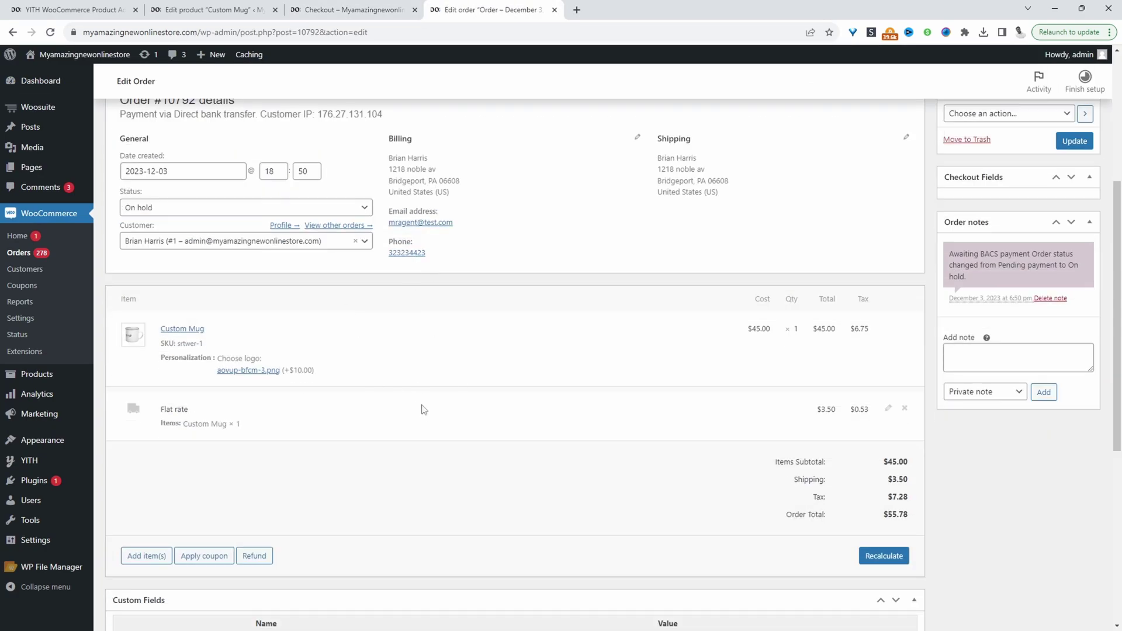
pyautogui.click(275, 370)
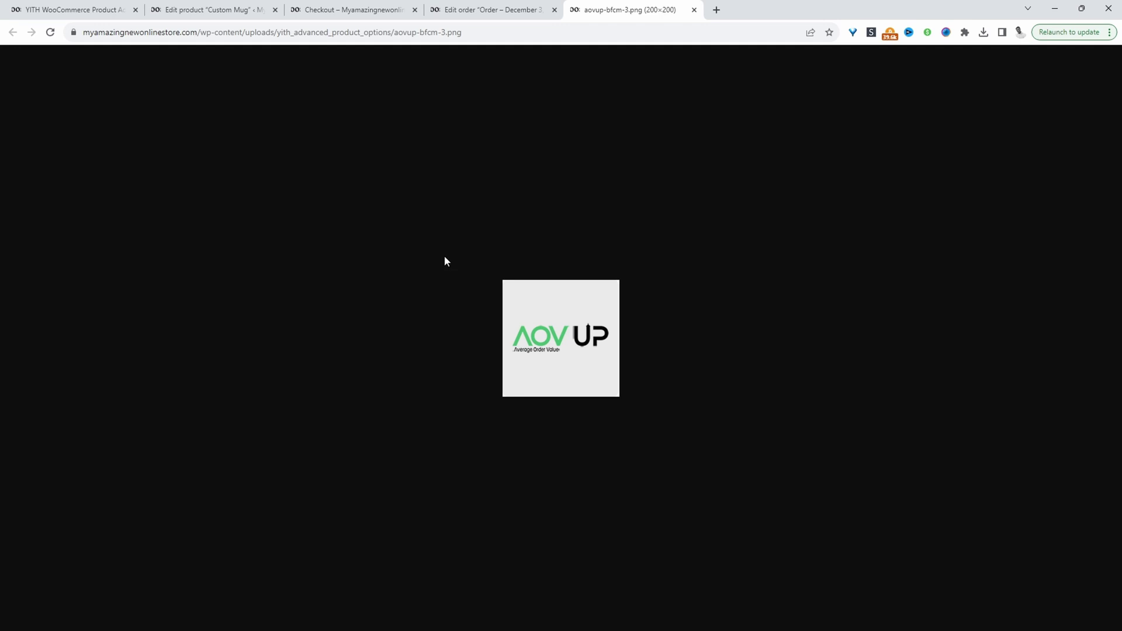